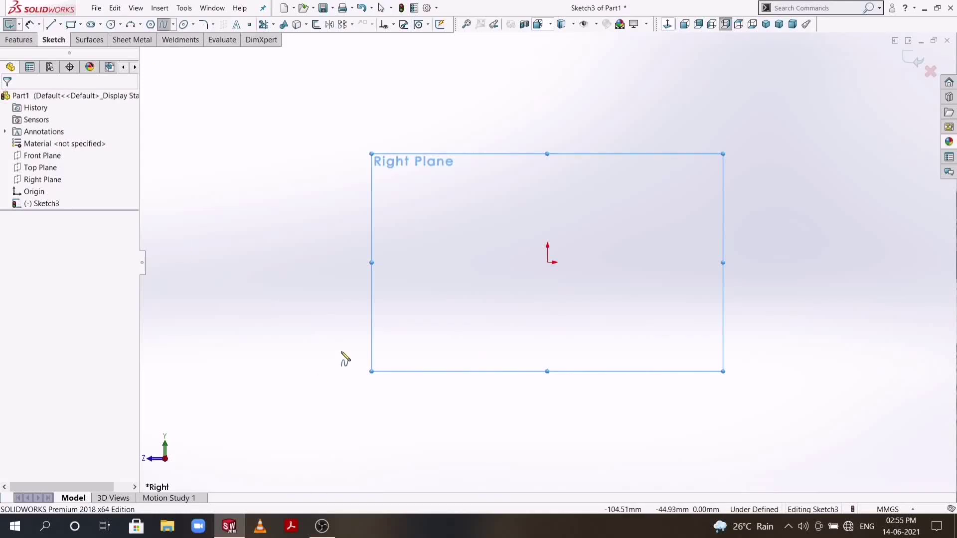
Sketch a wavy spline with two troughs across the Right Plane, passing through the origin
{"action": "left_click", "coordinate": [256, 299]}
{"action": "left_click", "coordinate": [339, 336]}
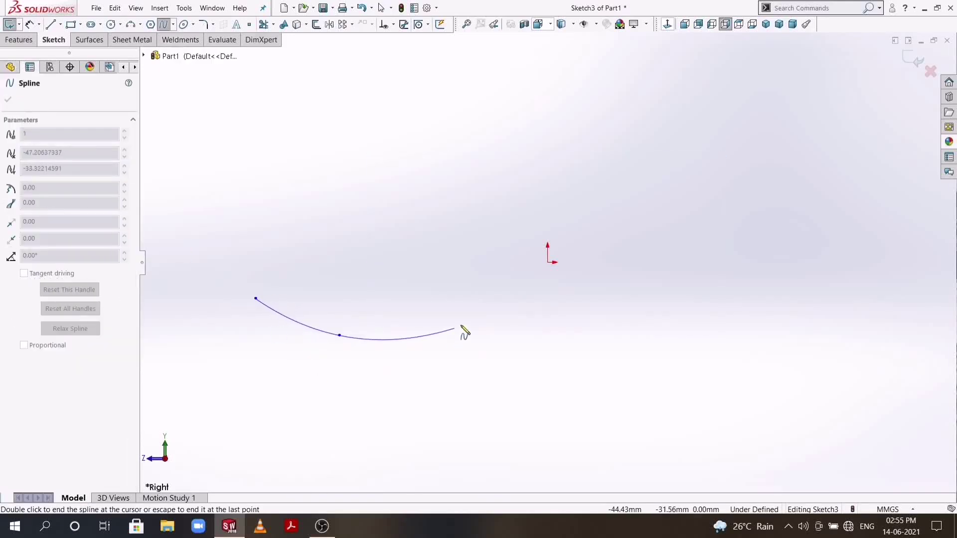
{"action": "left_click", "coordinate": [465, 300]}
{"action": "left_click", "coordinate": [548, 262]}
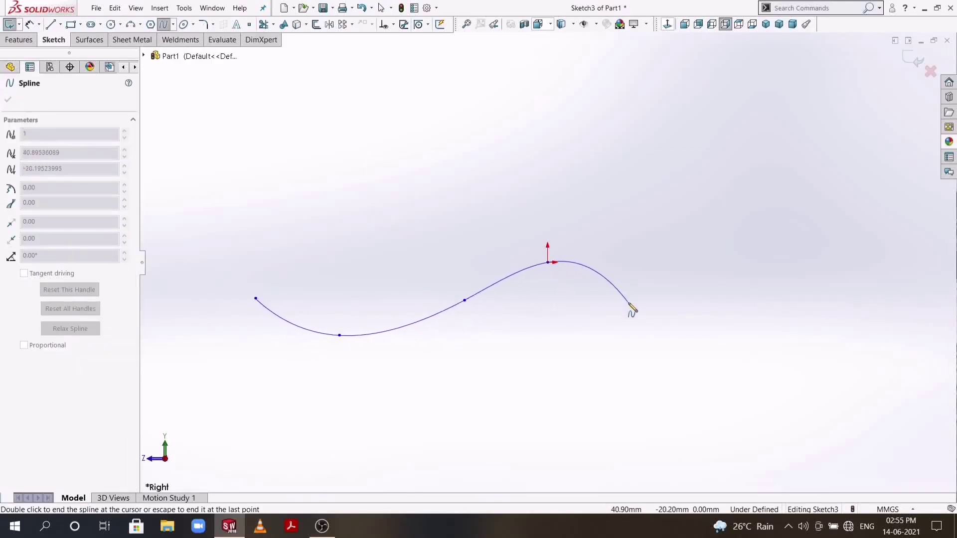
{"action": "left_click", "coordinate": [630, 305]}
{"action": "left_click", "coordinate": [708, 342]}
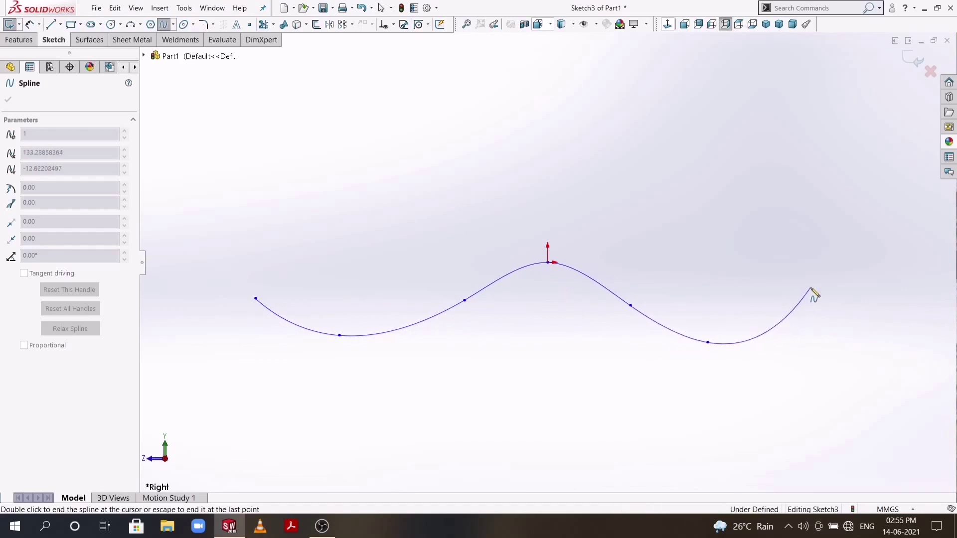
{"action": "double_click", "coordinate": [810, 288]}
{"action": "key", "text": "Escape"}
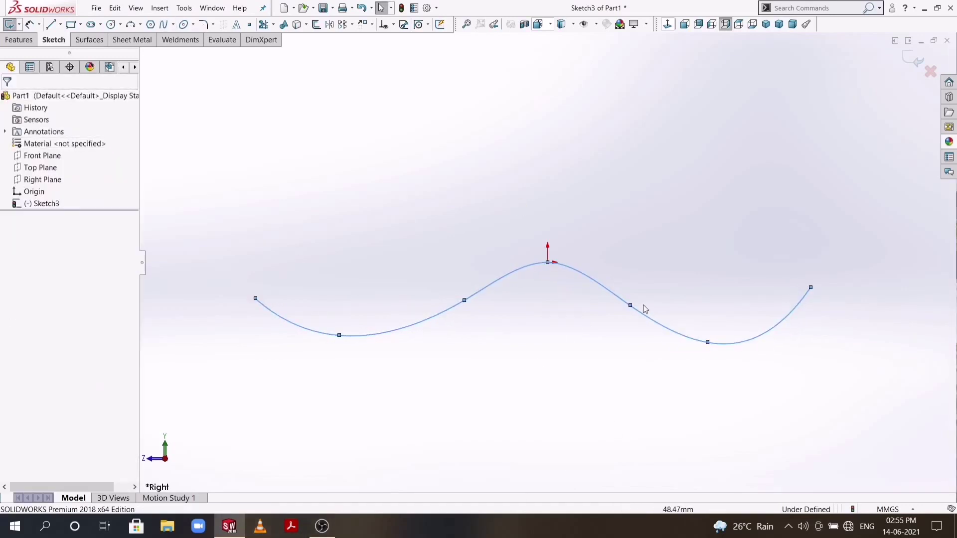
Drag the spline's right trough point slightly right to reshape the curve
{"action": "left_click_drag", "start_coordinate": [708, 343], "coordinate": [733, 337]}
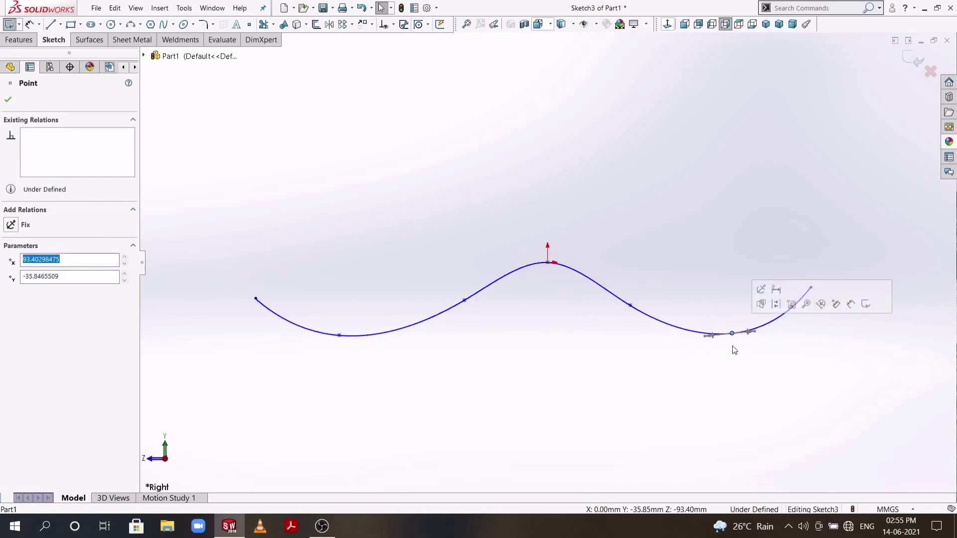
{"action": "left_click", "coordinate": [765, 396]}
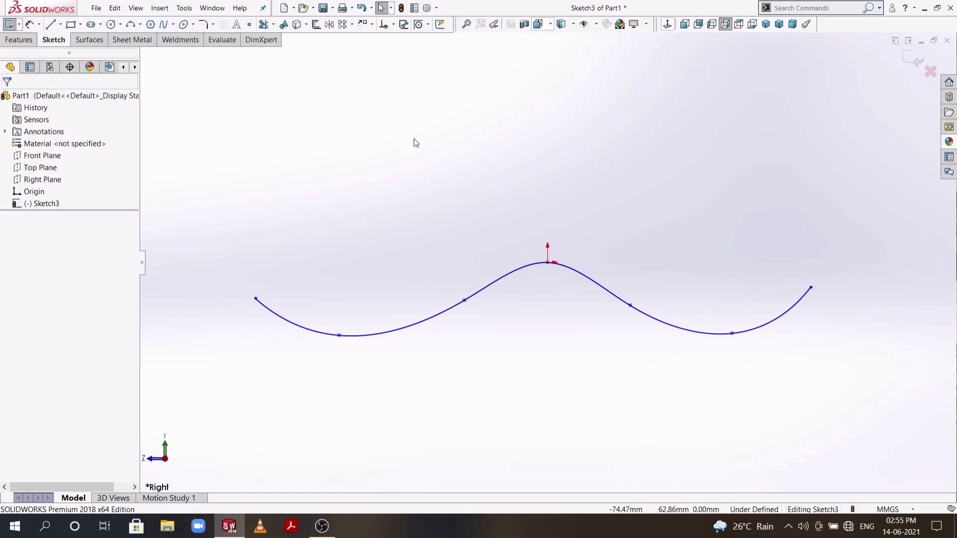
{"action": "left_click", "coordinate": [90, 40]}
Create an Extruded Surface from the spline, 200 mm in Direction 1 and 200 mm in Direction 2
{"action": "left_click", "coordinate": [6, 26]}
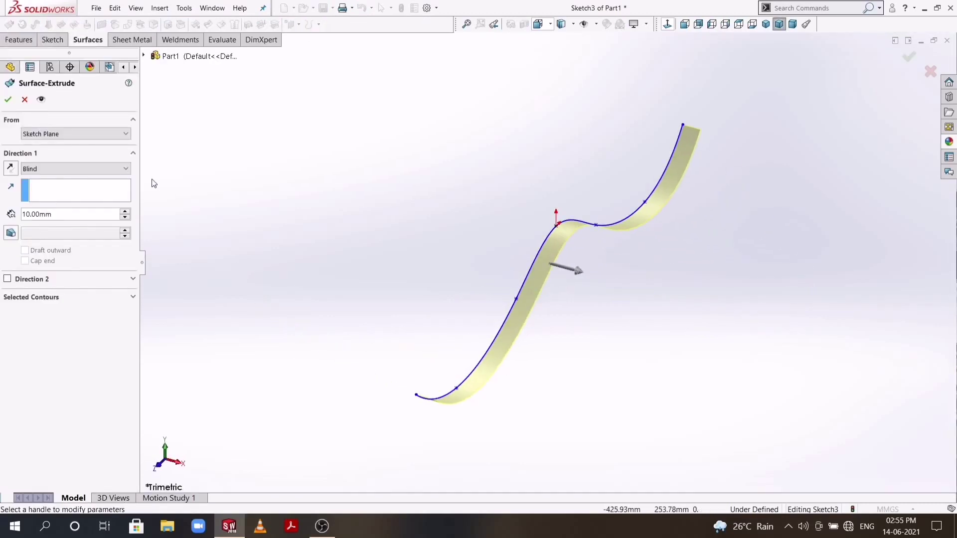
{"action": "double_click", "coordinate": [59, 212]}
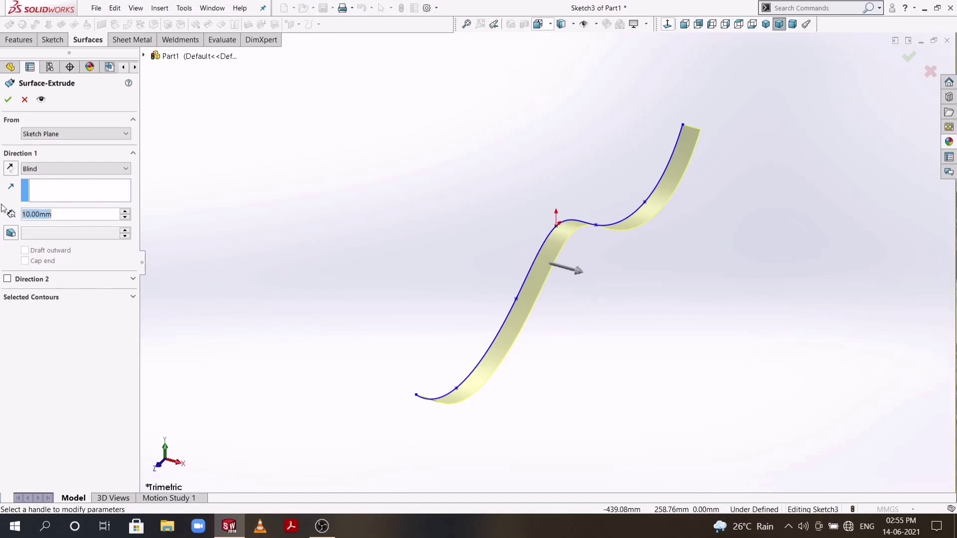
{"action": "type", "text": "200"}
{"action": "key", "text": "Return"}
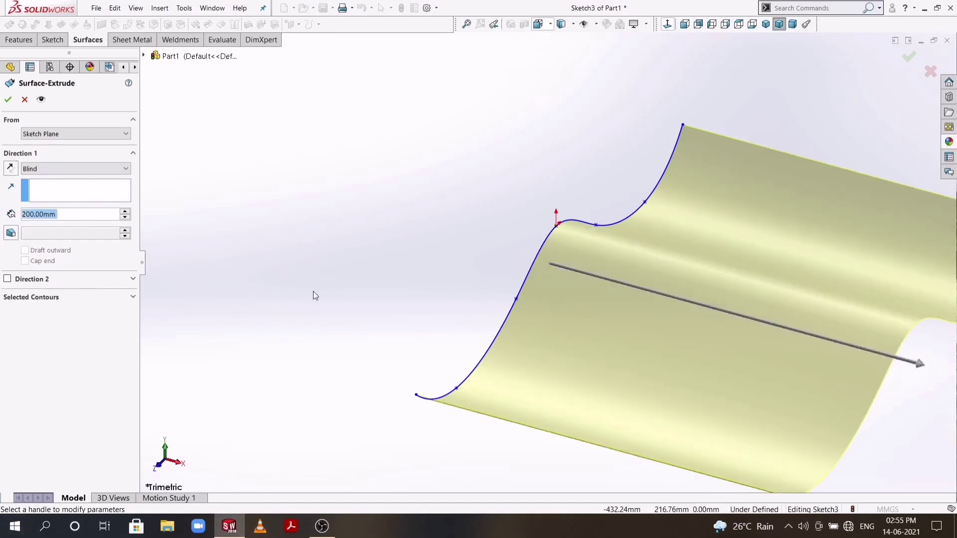
{"action": "left_click", "coordinate": [7, 279]}
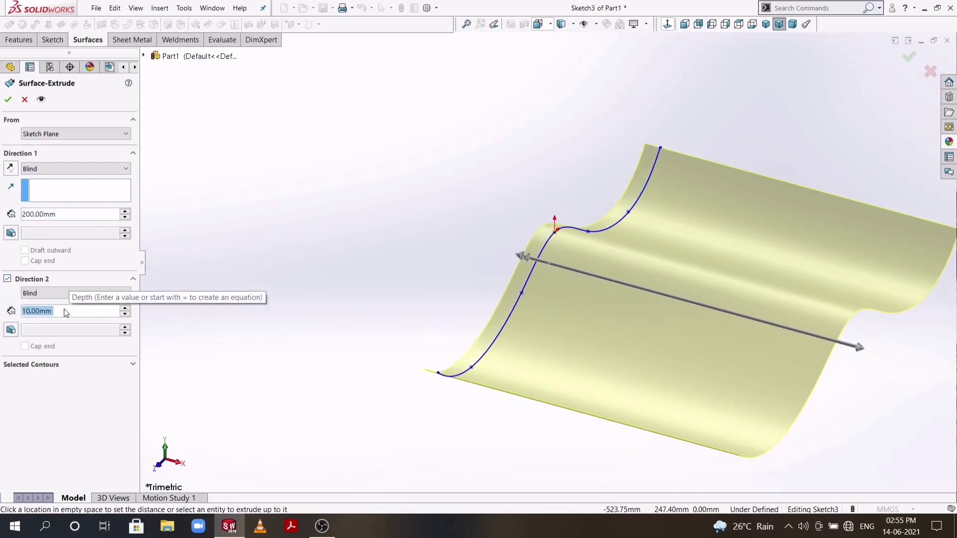
{"action": "type", "text": "200"}
{"action": "key", "text": "Return"}
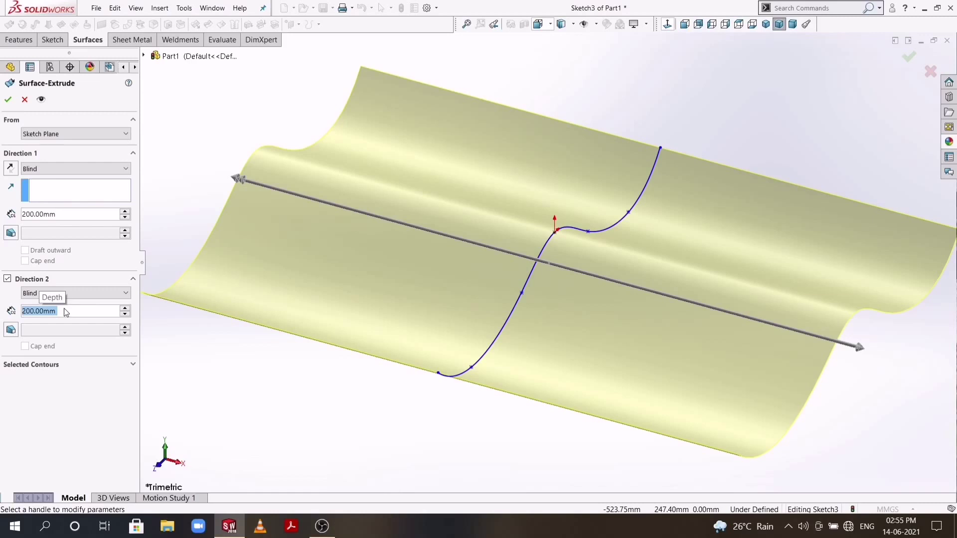
{"action": "left_click", "coordinate": [8, 100]}
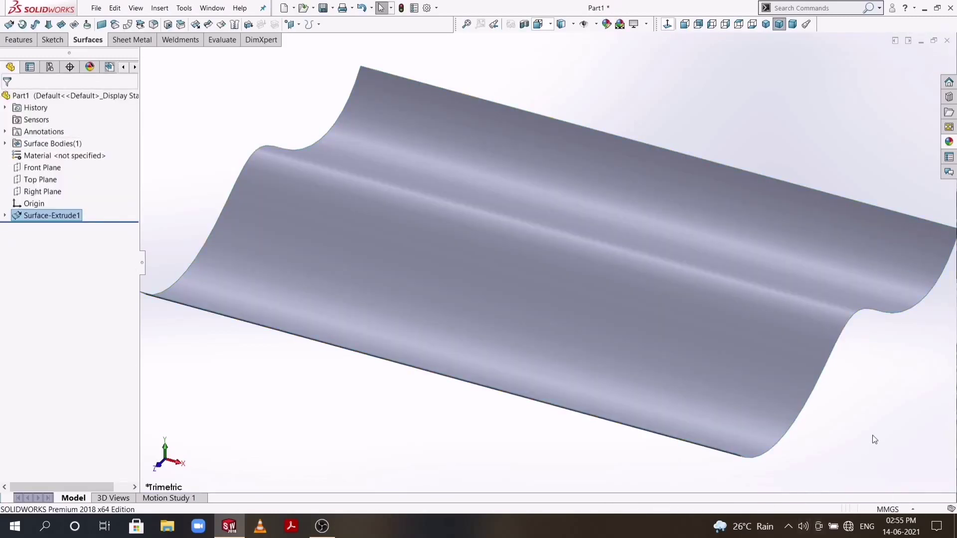
Thicken Surface-Extrude1 by 1 mm into a solid wavy sheet
{"action": "mouse_move", "coordinate": [873, 440]}
{"action": "middle_mouse_down"}
{"action": "mouse_move", "coordinate": [824, 404]}
{"action": "mouse_move", "coordinate": [673, 380]}
{"action": "mouse_move", "coordinate": [679, 468]}
{"action": "mouse_move", "coordinate": [690, 426]}
{"action": "middle_mouse_up"}
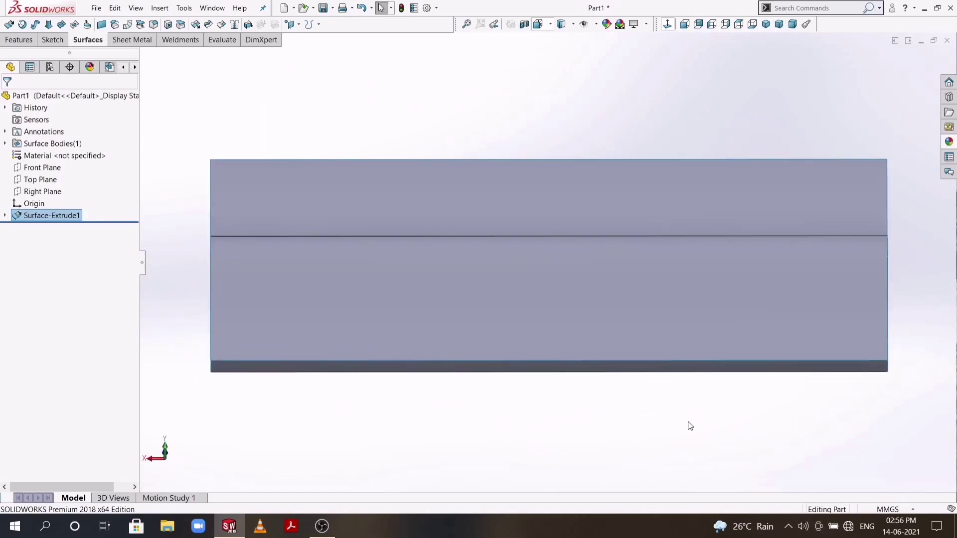
{"action": "left_click", "coordinate": [250, 25]}
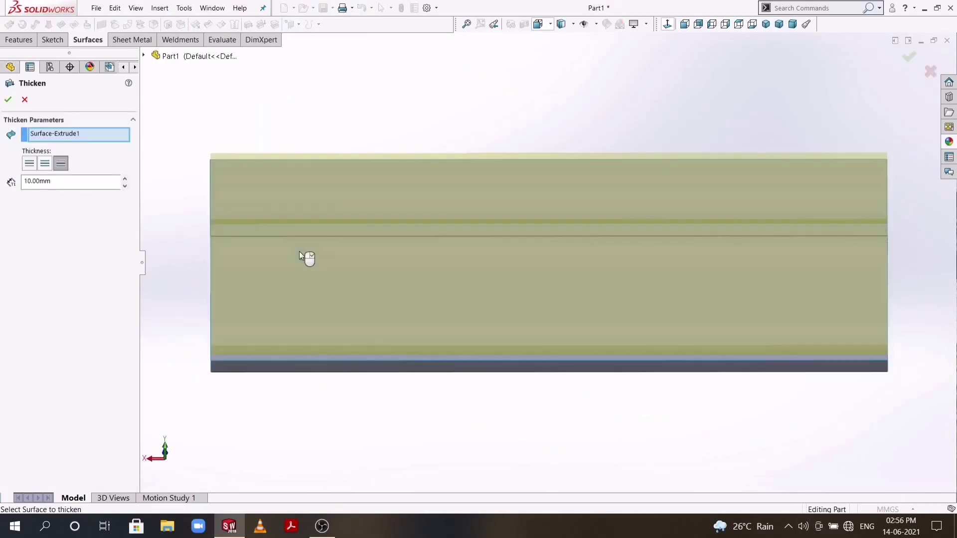
{"action": "middle_click_drag", "start_coordinate": [430, 451], "coordinate": [434, 404]}
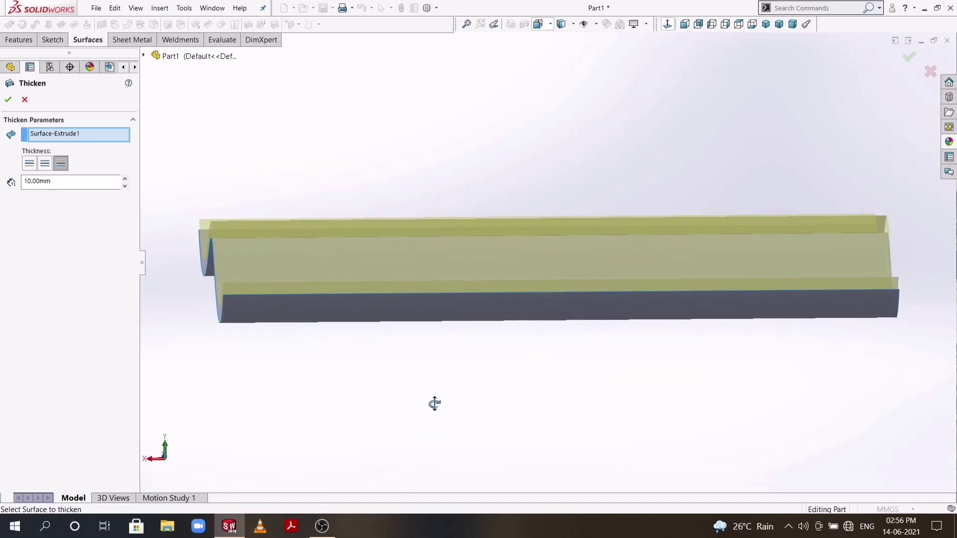
{"action": "double_click", "coordinate": [64, 181]}
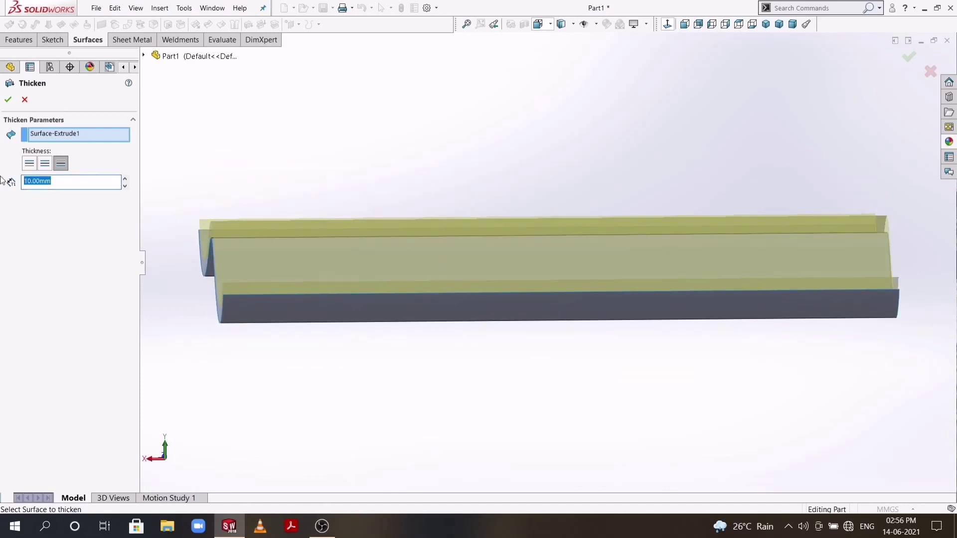
{"action": "type", "text": "1"}
{"action": "key", "text": "Return"}
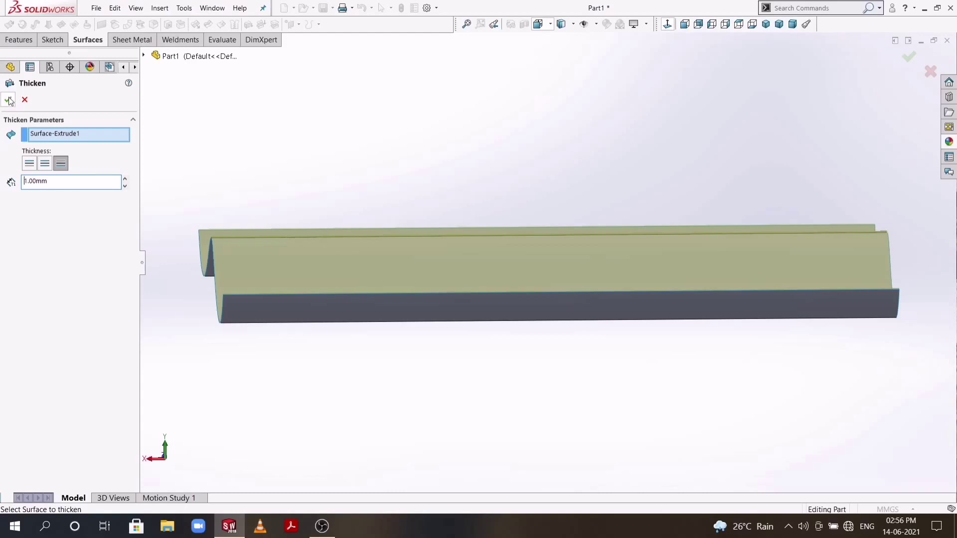
{"action": "left_click", "coordinate": [9, 101]}
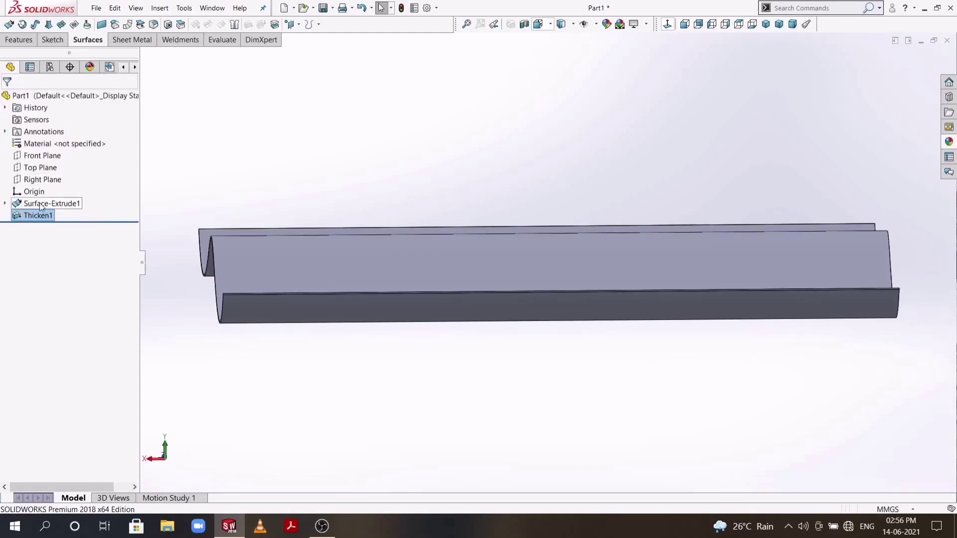
Reopen Thicken1 with Edit Feature, accept it, and orbit to view the sheet
{"action": "right_click", "coordinate": [36, 215]}
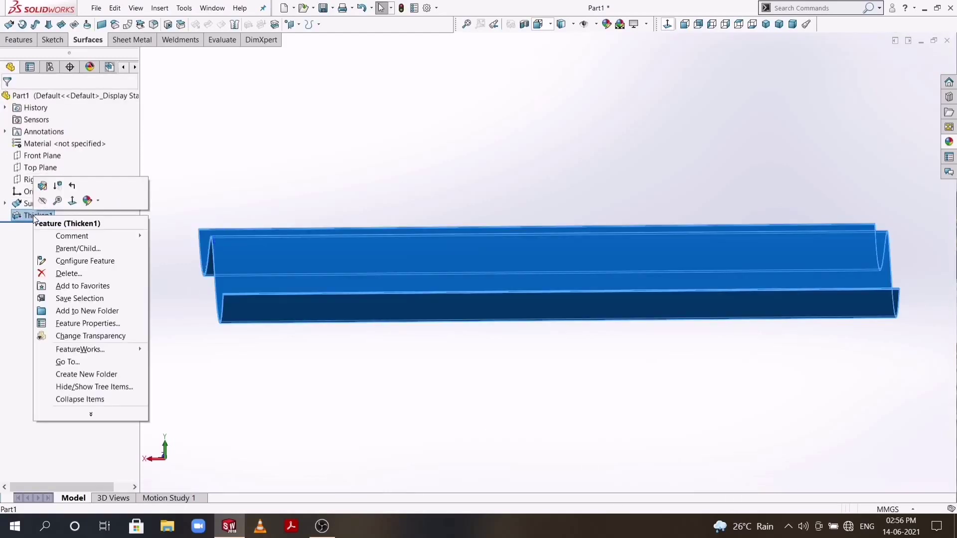
{"action": "left_click", "coordinate": [40, 188]}
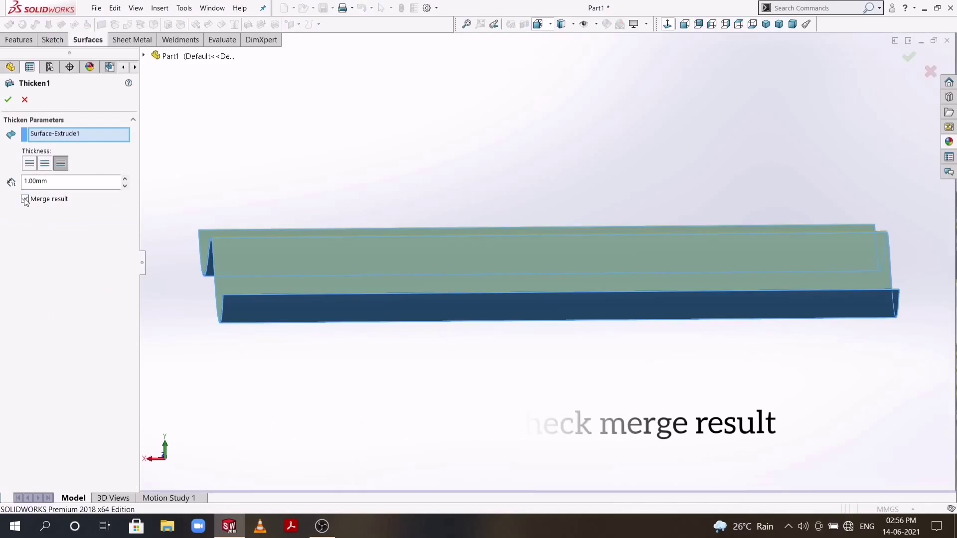
{"action": "left_click", "coordinate": [8, 99]}
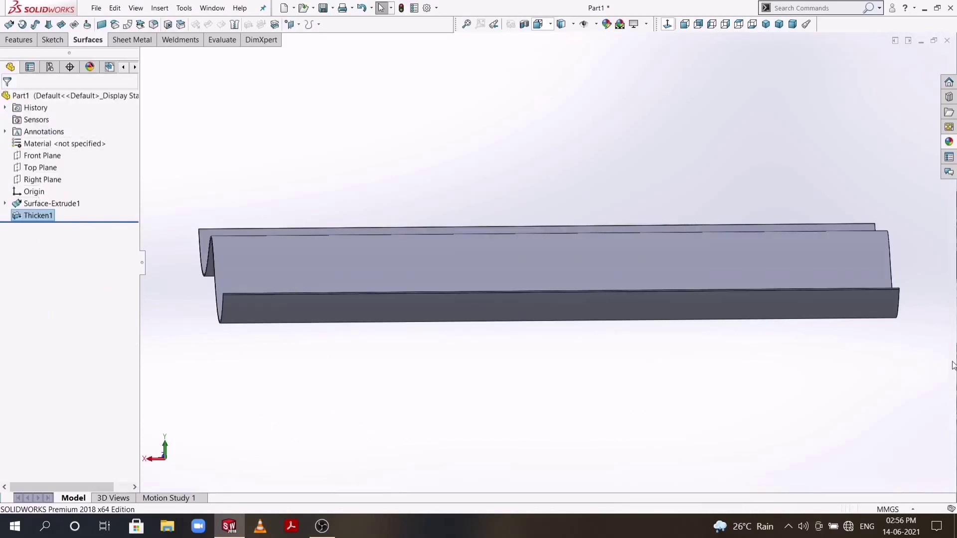
{"action": "middle_click_drag", "start_coordinate": [937, 324], "coordinate": [870, 383]}
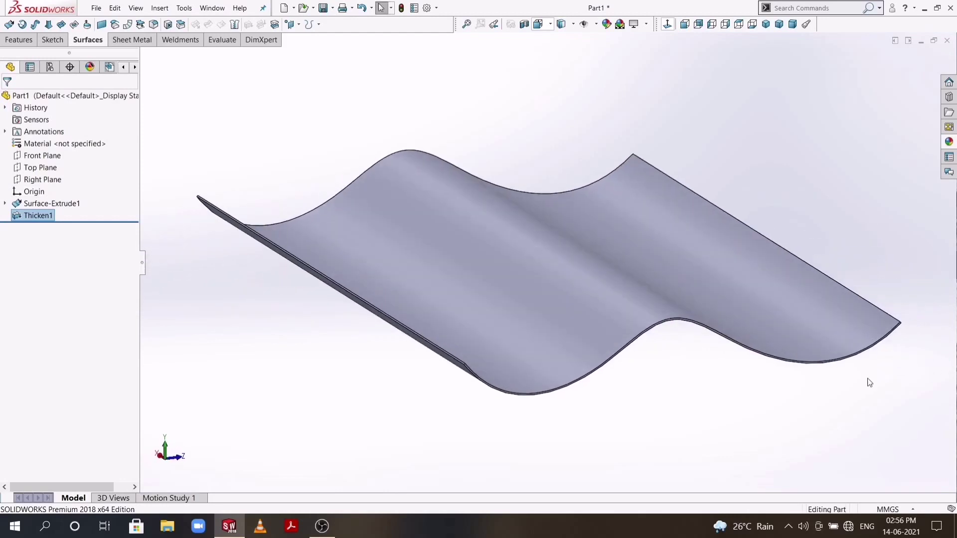
Sketch a circle centred on the origin on the Top Plane, viewed normal to it
{"action": "right_click", "coordinate": [30, 170]}
{"action": "left_click", "coordinate": [50, 149]}
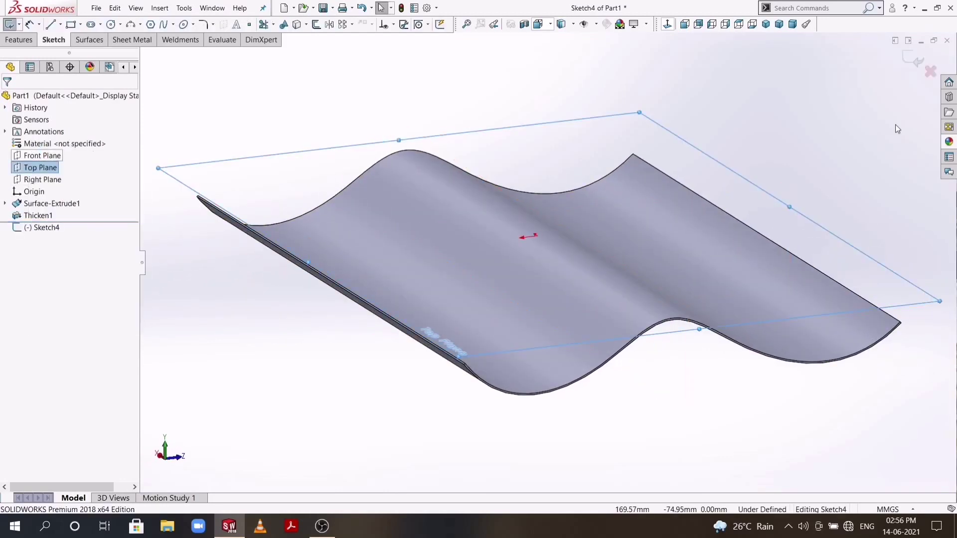
{"action": "left_click", "coordinate": [667, 24]}
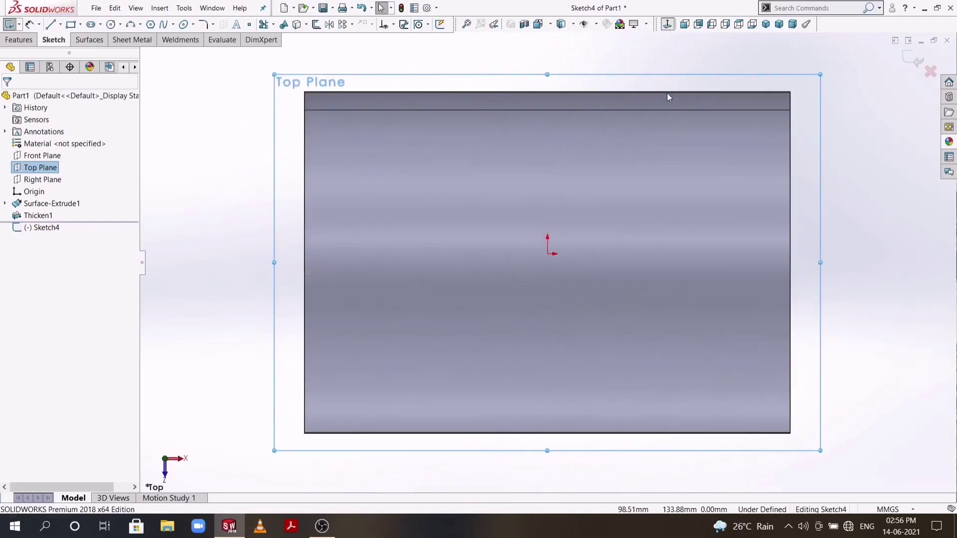
{"action": "left_click", "coordinate": [110, 25]}
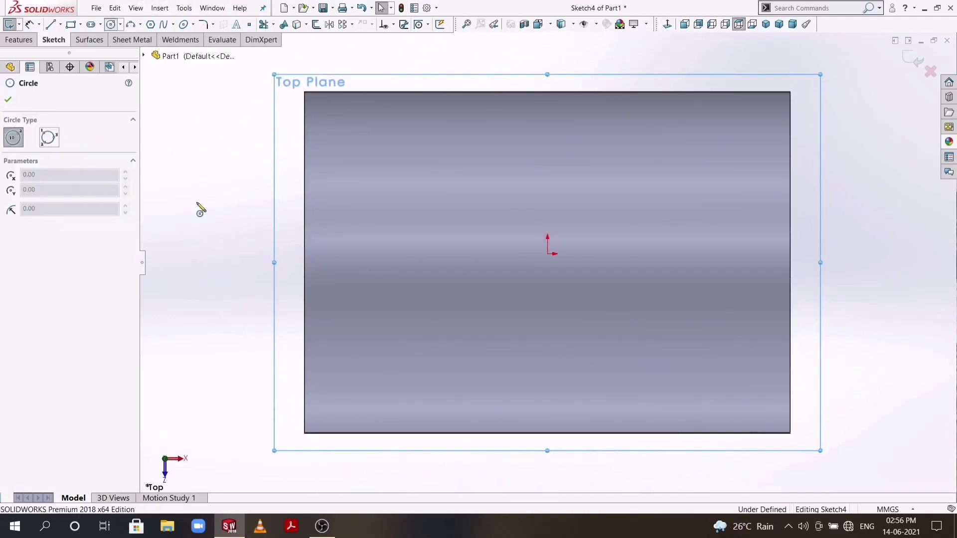
{"action": "left_click", "coordinate": [548, 254]}
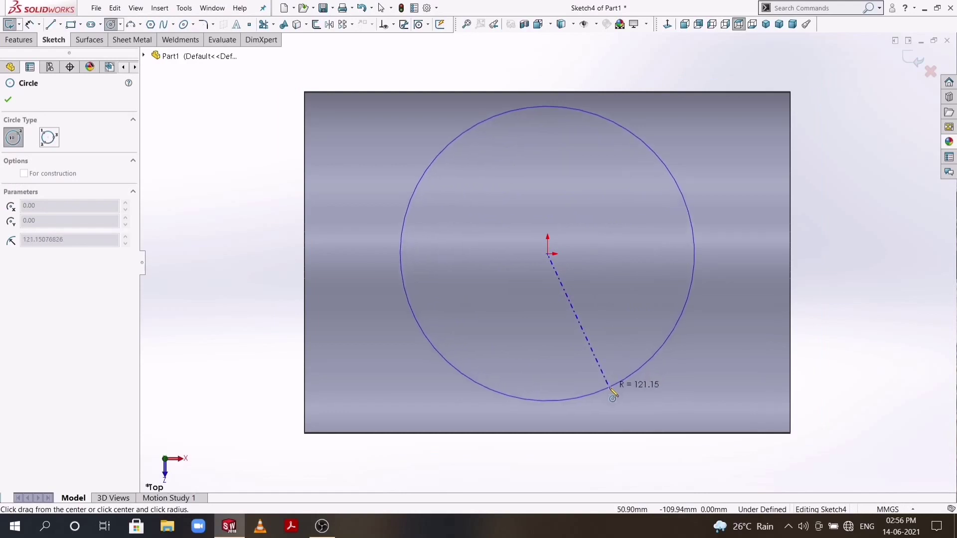
{"action": "left_click", "coordinate": [610, 389]}
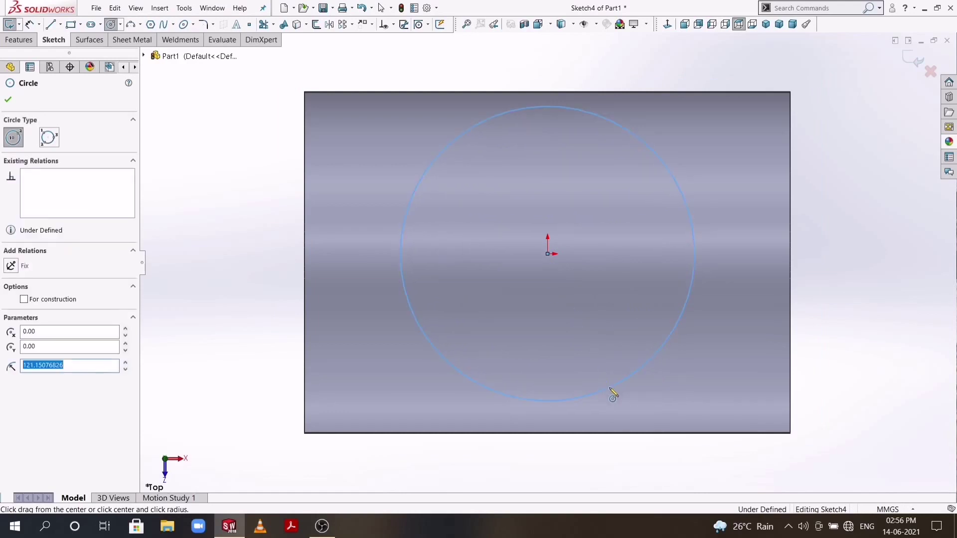
{"action": "left_click", "coordinate": [8, 99]}
Dimension the circle's diameter to 250 mm
{"action": "left_click", "coordinate": [29, 24]}
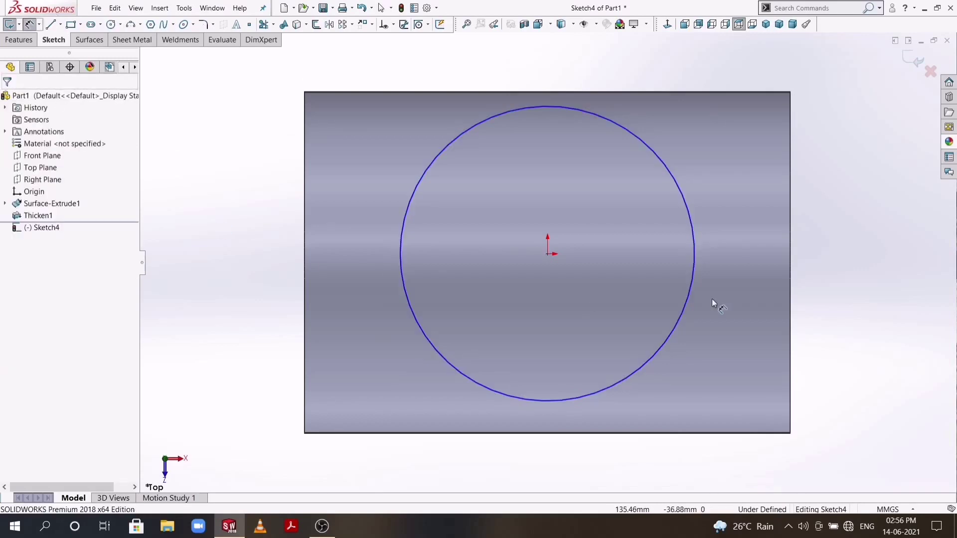
{"action": "left_click", "coordinate": [695, 258]}
{"action": "left_click", "coordinate": [863, 272]}
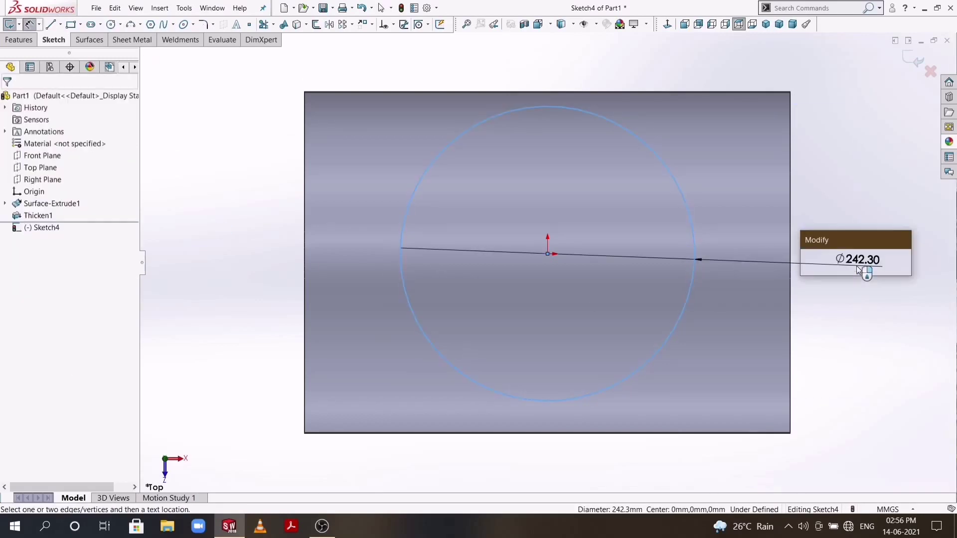
{"action": "type", "text": "25"}
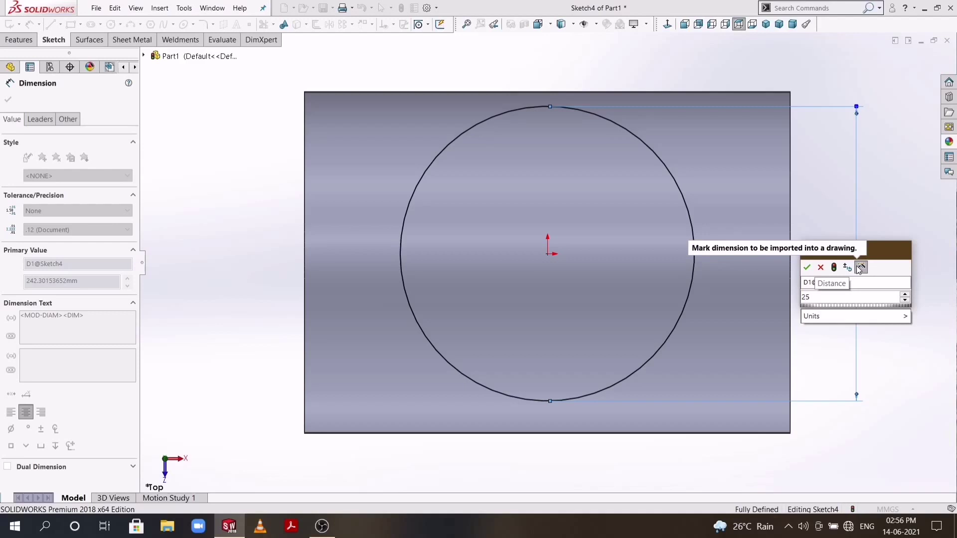
{"action": "type", "text": "0"}
{"action": "key", "text": "Return"}
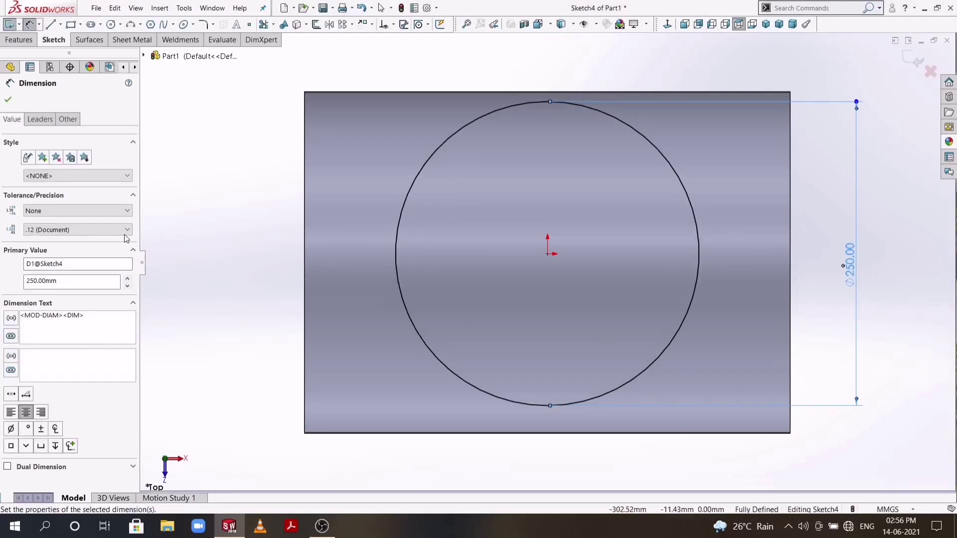
{"action": "left_click", "coordinate": [9, 101]}
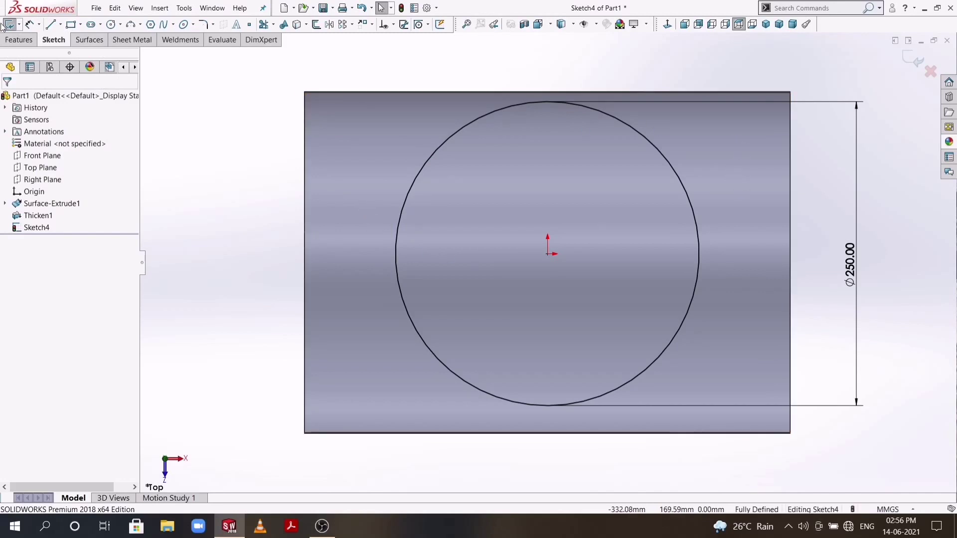
{"action": "left_click", "coordinate": [17, 41]}
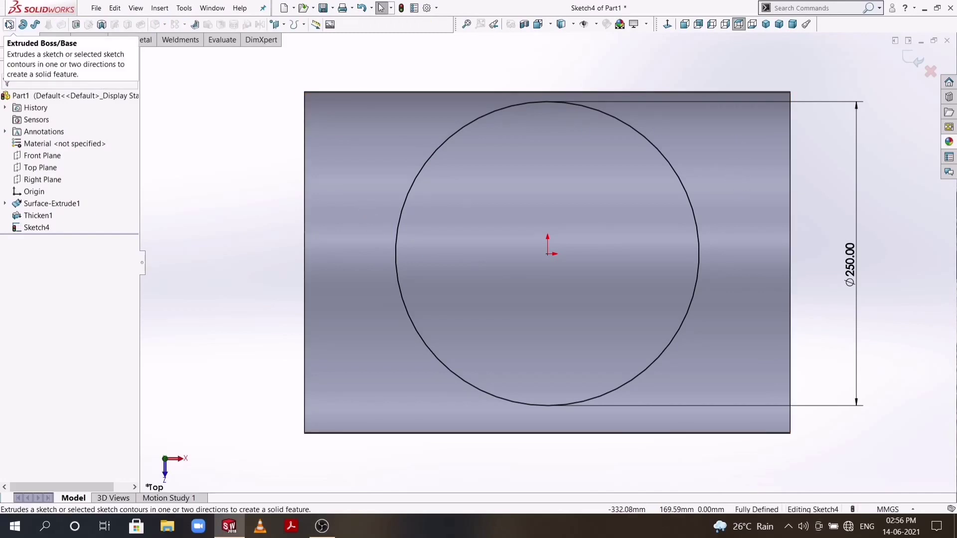
Extrude the Ø250 circle as a separate solid, Blind 100 mm in both directions
{"action": "left_click", "coordinate": [9, 25]}
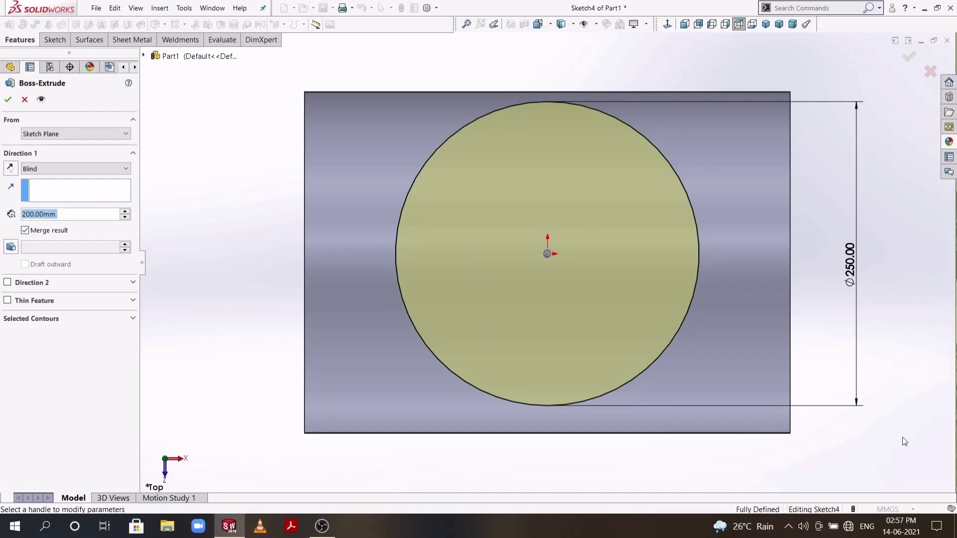
{"action": "mouse_move", "coordinate": [933, 433]}
{"action": "middle_mouse_down"}
{"action": "mouse_move", "coordinate": [906, 321]}
{"action": "mouse_move", "coordinate": [680, 400]}
{"action": "middle_mouse_up"}
{"action": "key", "text": "z"}
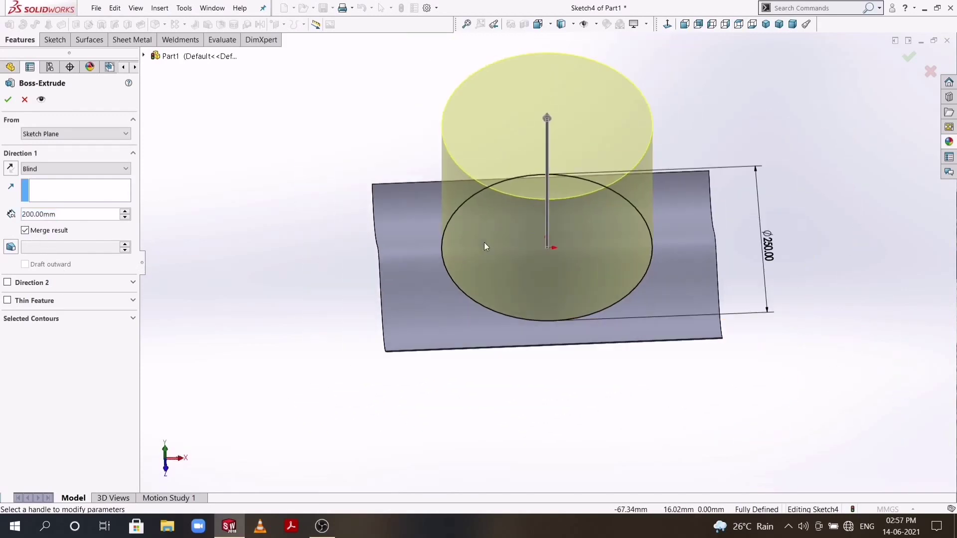
{"action": "left_click", "coordinate": [28, 214]}
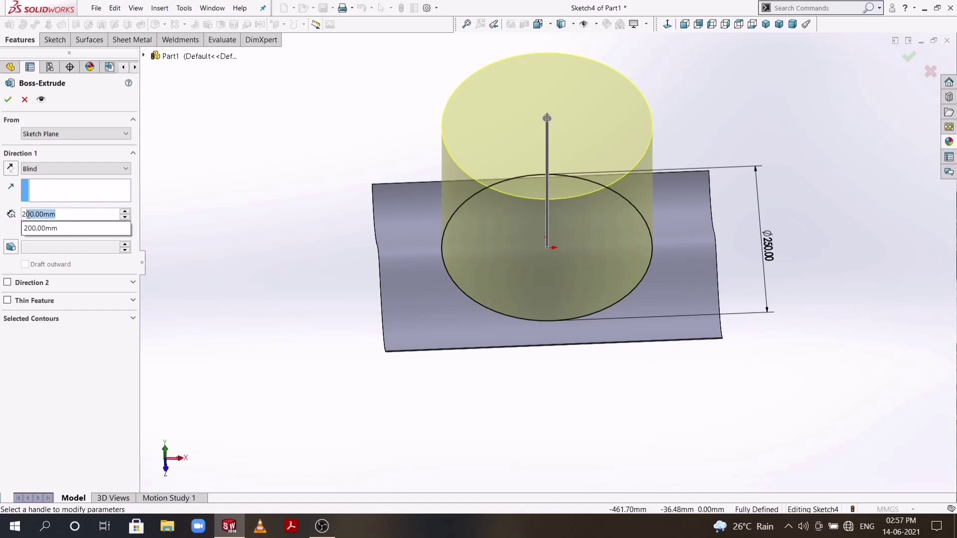
{"action": "type", "text": "10"}
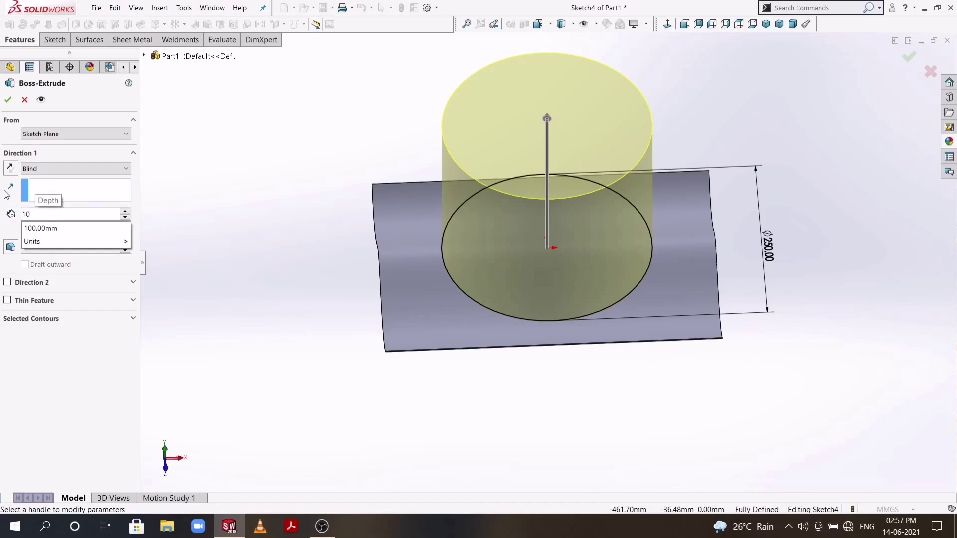
{"action": "type", "text": "0"}
{"action": "key", "text": "Return"}
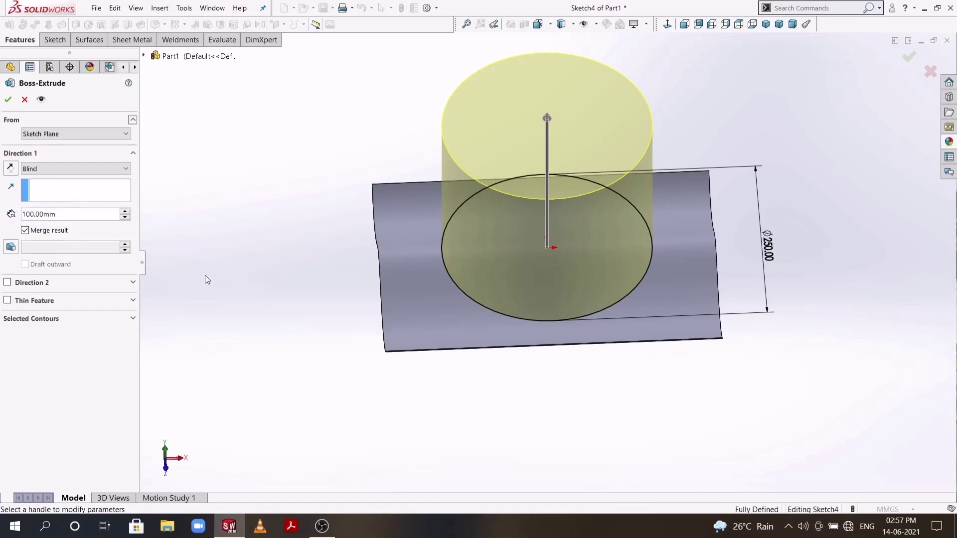
{"action": "left_click", "coordinate": [8, 283]}
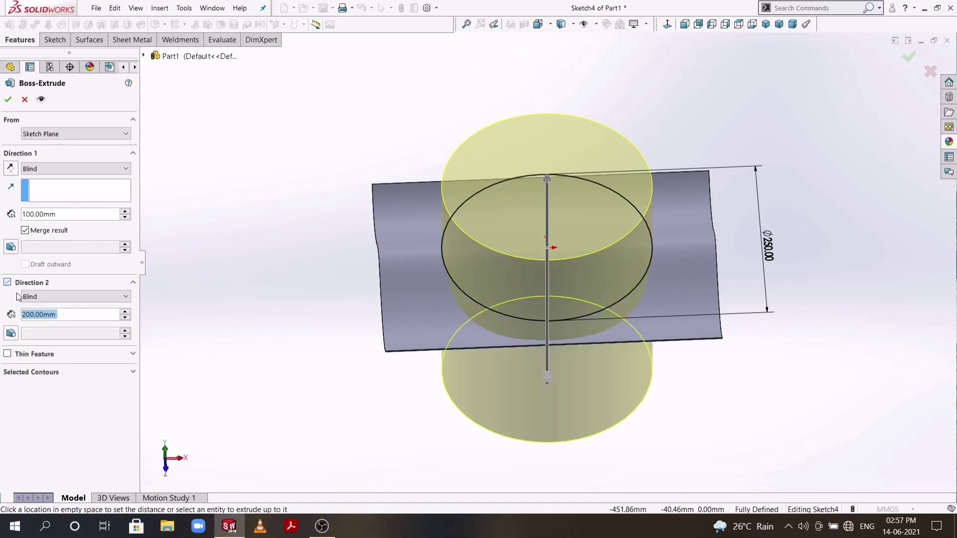
{"action": "type", "text": "100"}
{"action": "key", "text": "Return"}
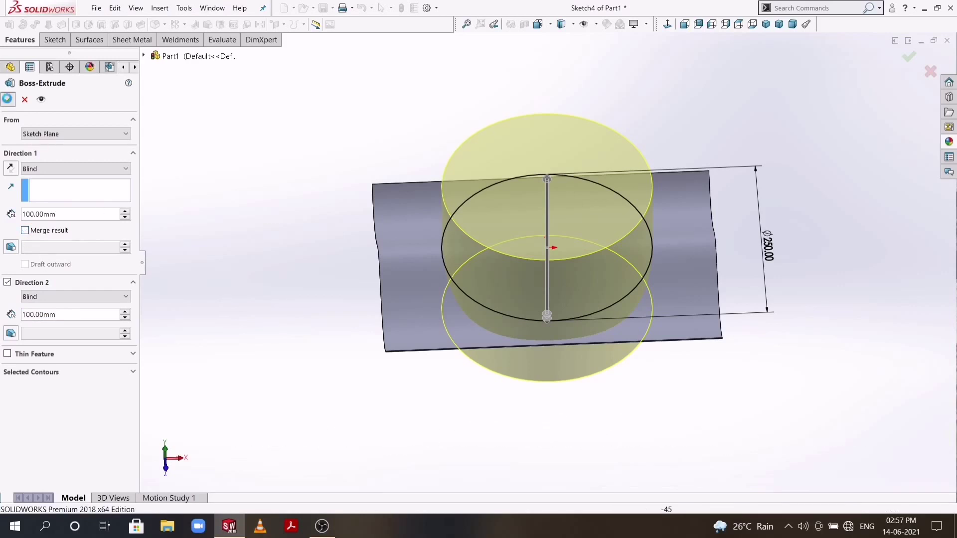
{"action": "left_click", "coordinate": [8, 100]}
Orbit and zoom to view the cylinder and wavy sheet from the side
{"action": "middle_click_drag", "start_coordinate": [510, 414], "coordinate": [396, 428]}
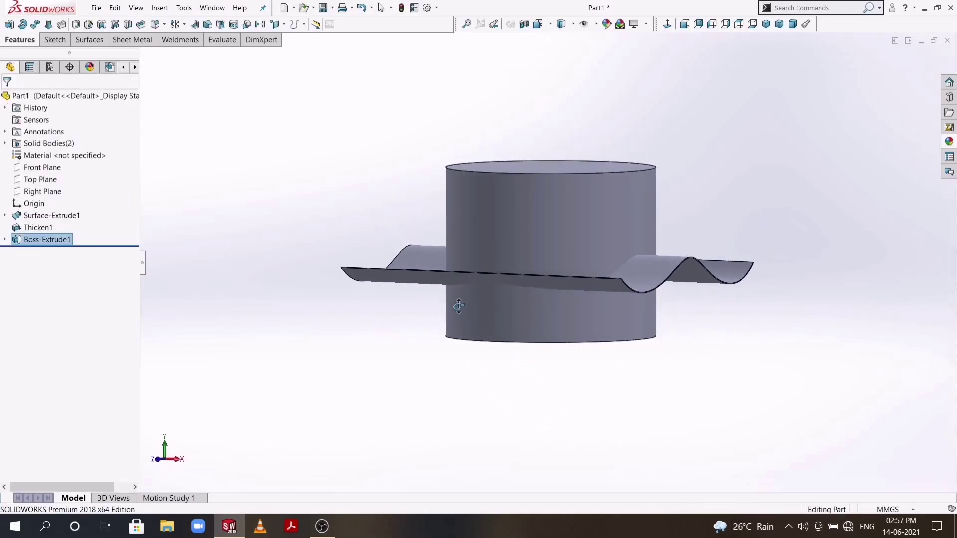
{"action": "scroll", "coordinate": [547, 253], "scroll_direction": "down", "scroll_amount": 3}
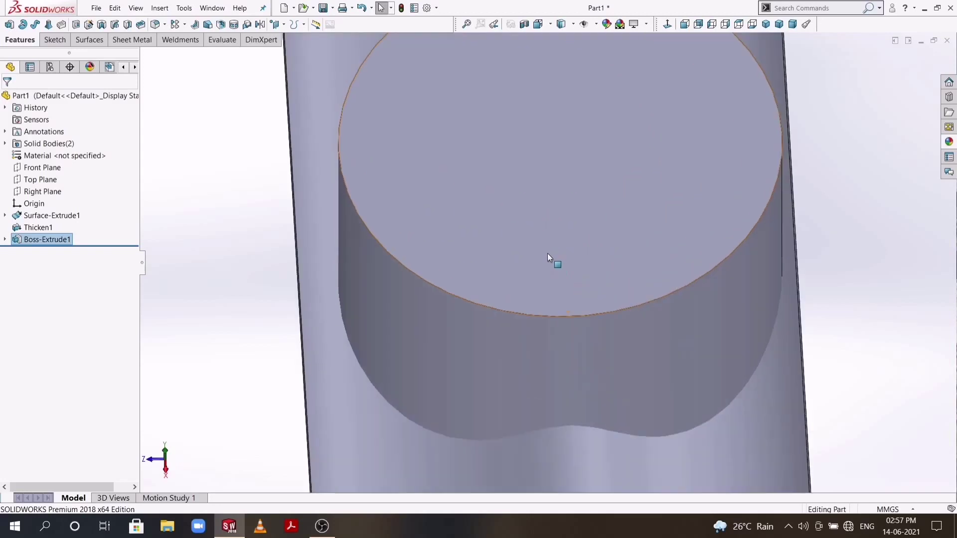
{"action": "scroll", "coordinate": [547, 253], "scroll_direction": "up", "scroll_amount": 3}
{"action": "middle_click_drag", "start_coordinate": [558, 224], "coordinate": [609, 439]}
{"action": "scroll", "coordinate": [555, 290], "scroll_direction": "down", "scroll_amount": 2}
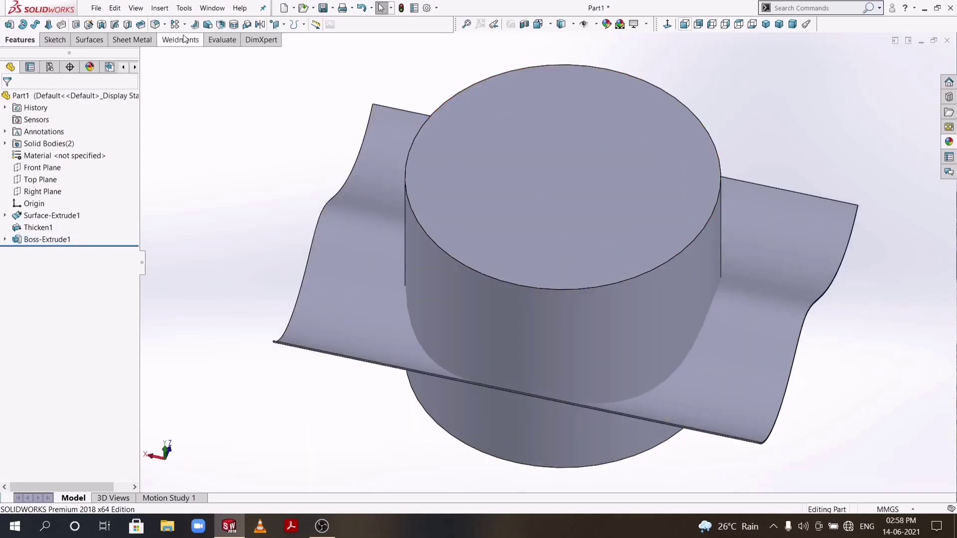
Shell the cylinder with 5 mm walls, removing its top face
{"action": "left_click", "coordinate": [221, 25]}
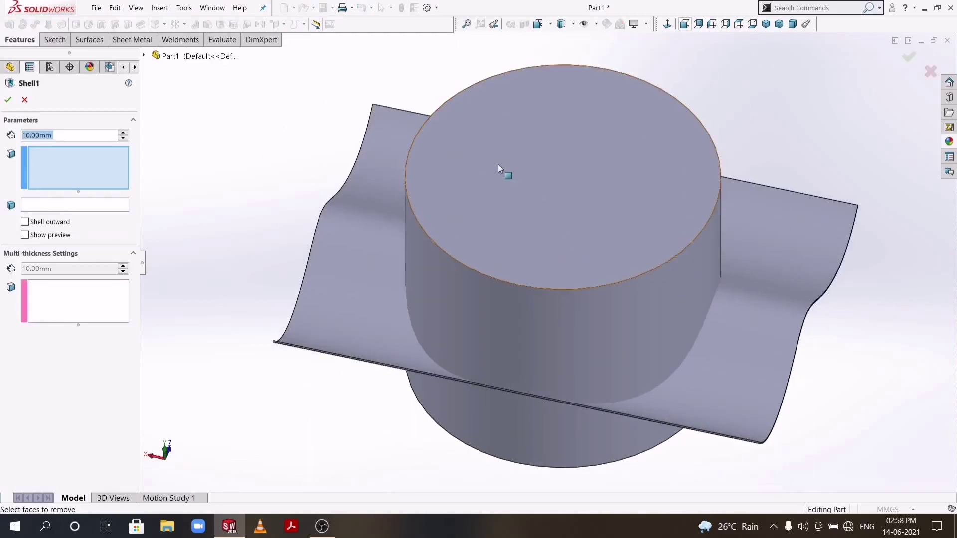
{"action": "left_click", "coordinate": [543, 162]}
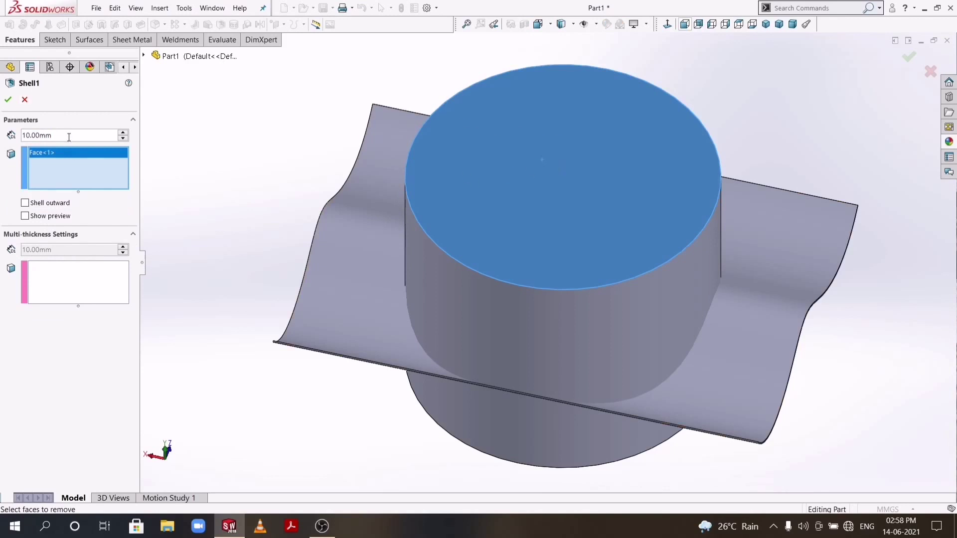
{"action": "left_click_drag", "start_coordinate": [69, 137], "coordinate": [2, 124]}
{"action": "type", "text": "5"}
{"action": "key", "text": "Return"}
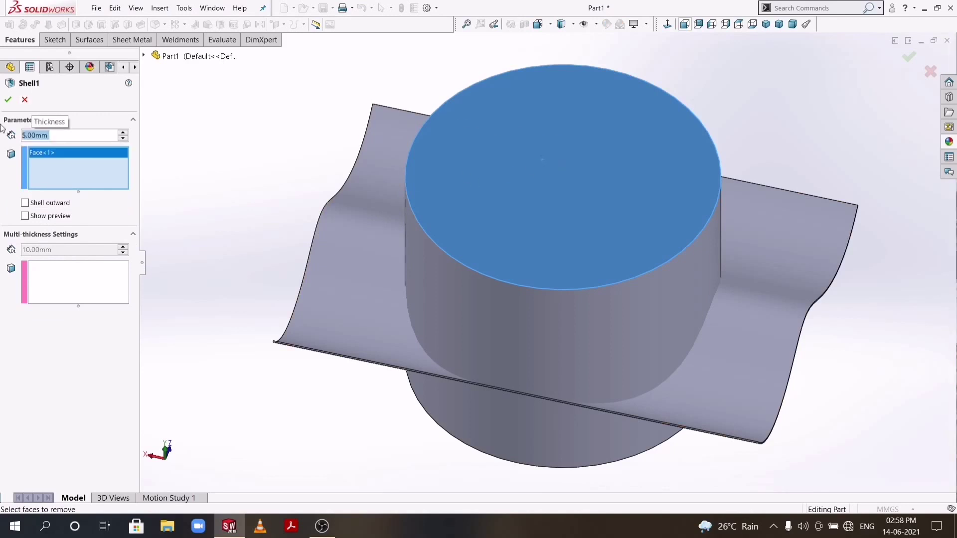
{"action": "left_click", "coordinate": [8, 100]}
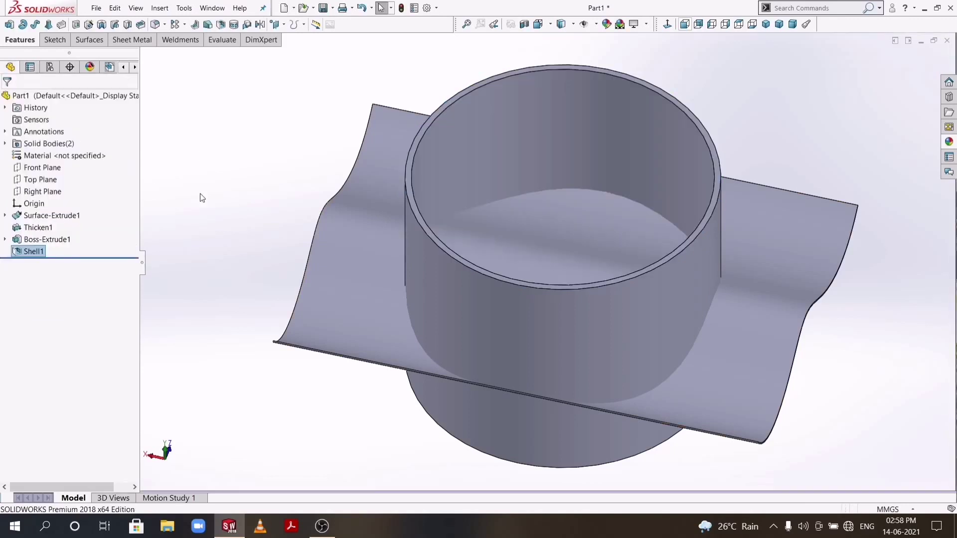
{"action": "middle_click_drag", "start_coordinate": [889, 316], "coordinate": [794, 305]}
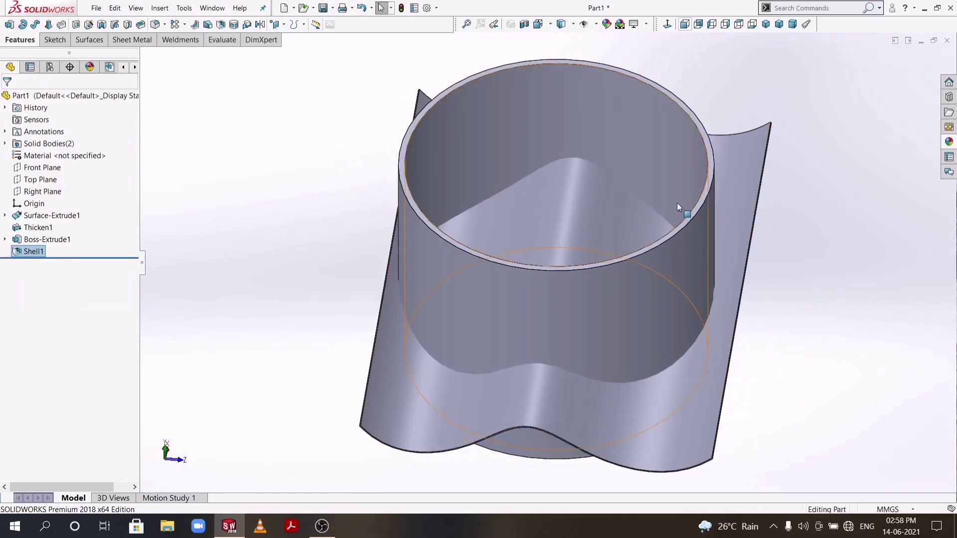
{"action": "scroll", "coordinate": [679, 208], "scroll_direction": "down", "scroll_amount": 2}
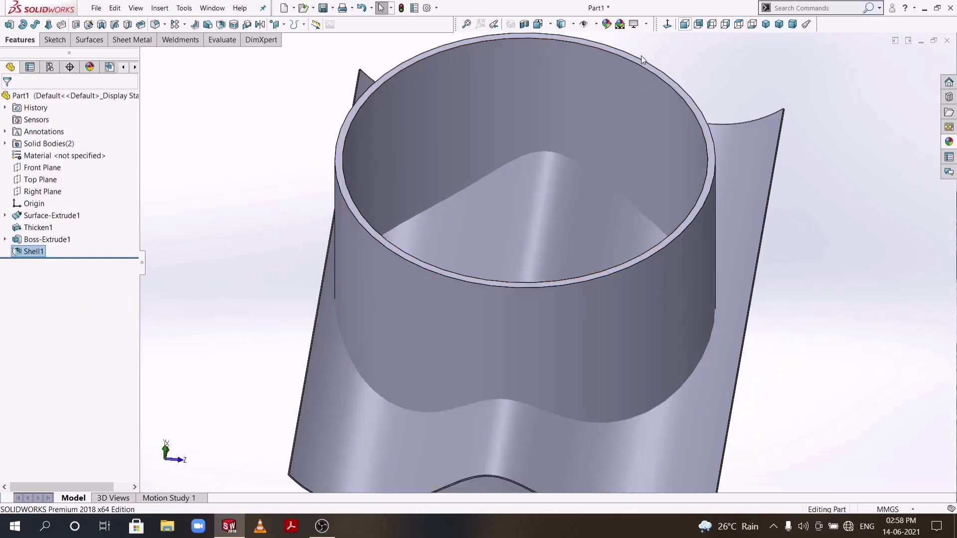
Start a sketch on the tube's top rim and convert its inner edge into a circle
{"action": "left_click", "coordinate": [655, 71]}
{"action": "right_click", "coordinate": [655, 71]}
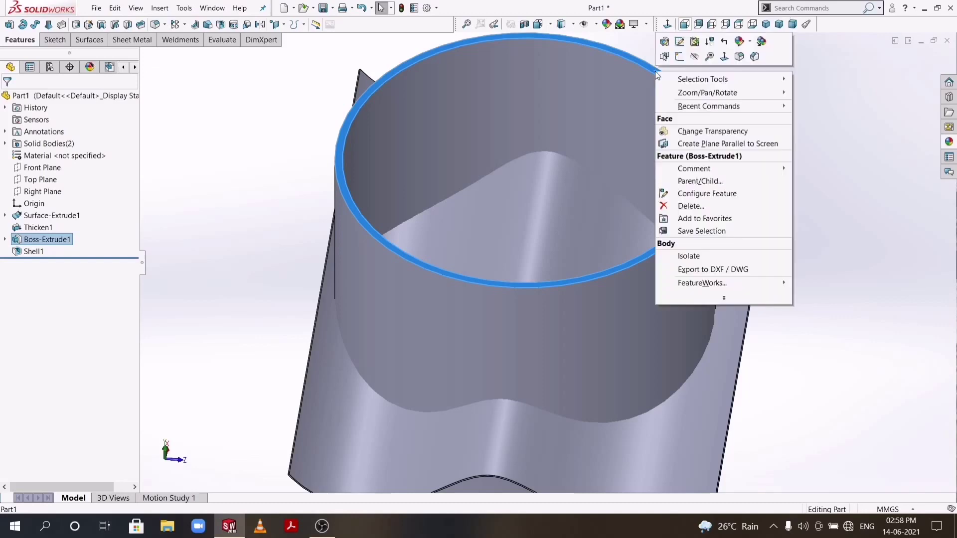
{"action": "left_click", "coordinate": [688, 60]}
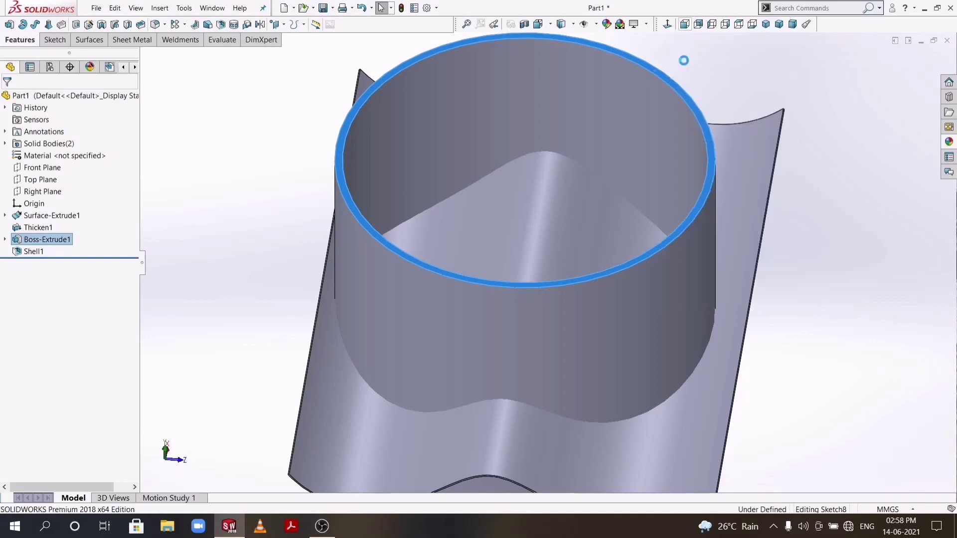
{"action": "left_click", "coordinate": [668, 24]}
{"action": "scroll", "coordinate": [585, 149], "scroll_direction": "down", "scroll_amount": 3}
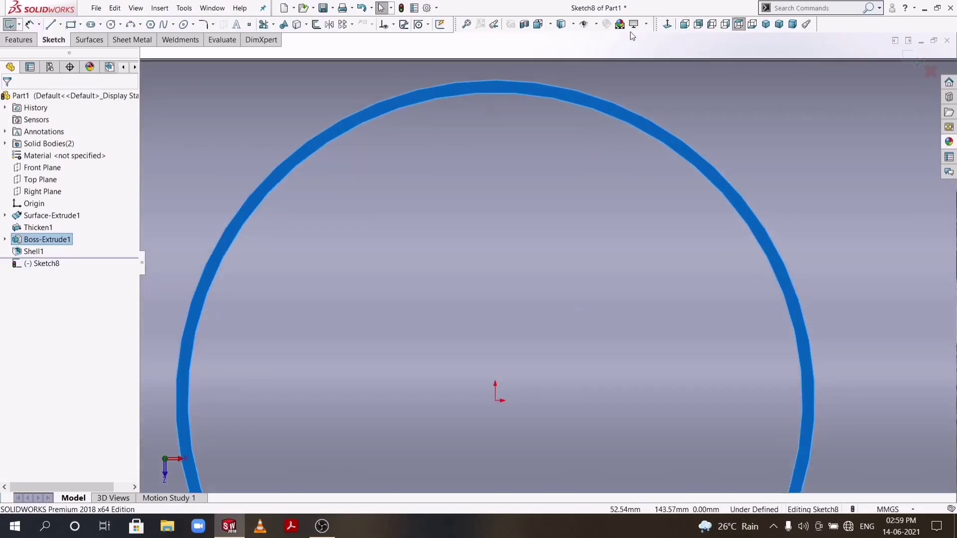
{"action": "key", "text": "Escape"}
{"action": "scroll", "coordinate": [299, 259], "scroll_direction": "down", "scroll_amount": 2}
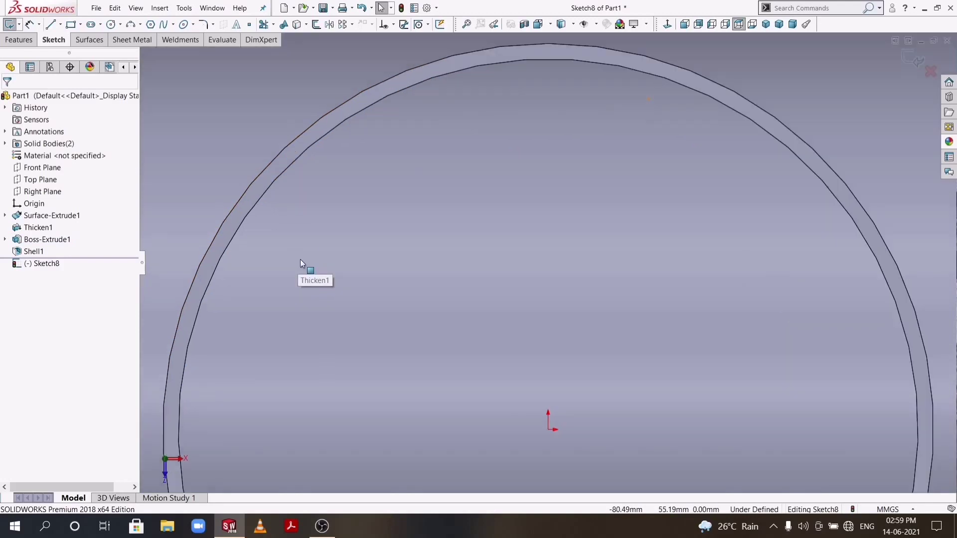
{"action": "left_click", "coordinate": [247, 213]}
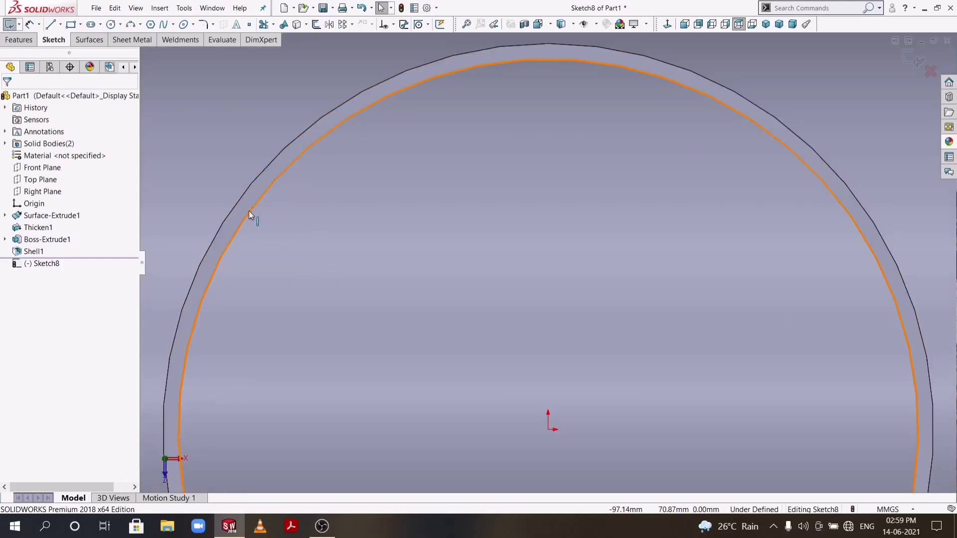
{"action": "left_click", "coordinate": [297, 24]}
{"action": "key", "text": "f"}
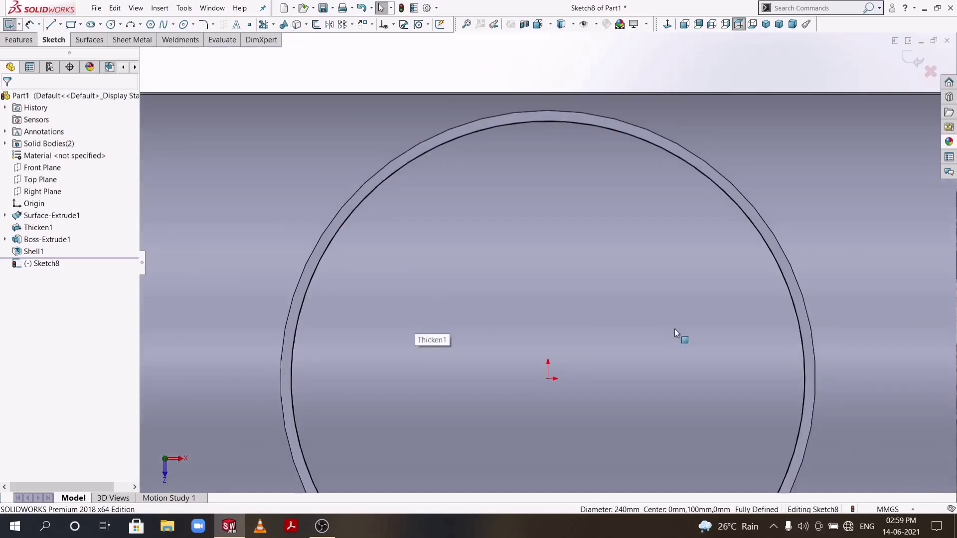
{"action": "key", "text": "f"}
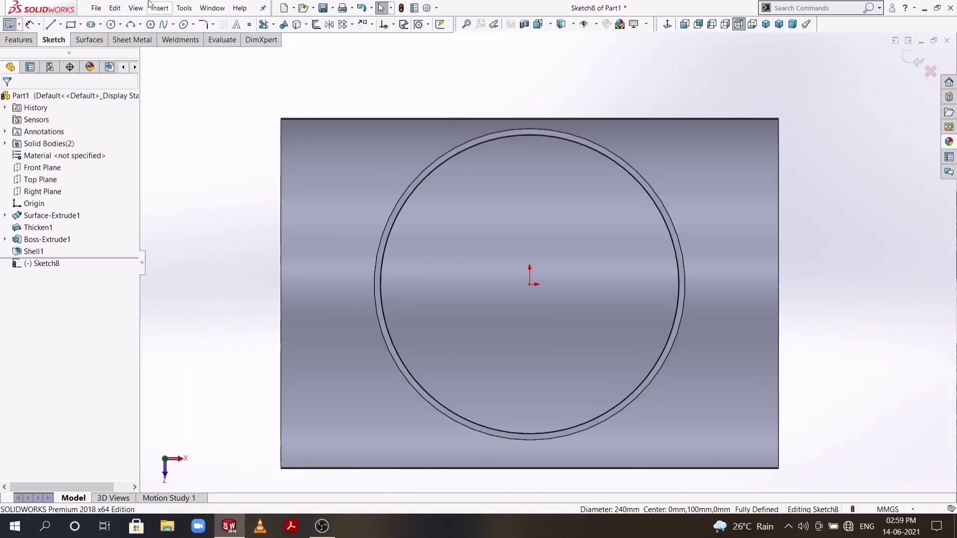
Set the converted Ø240 mm inner circle to construction geometry
{"action": "right_click", "coordinate": [404, 207]}
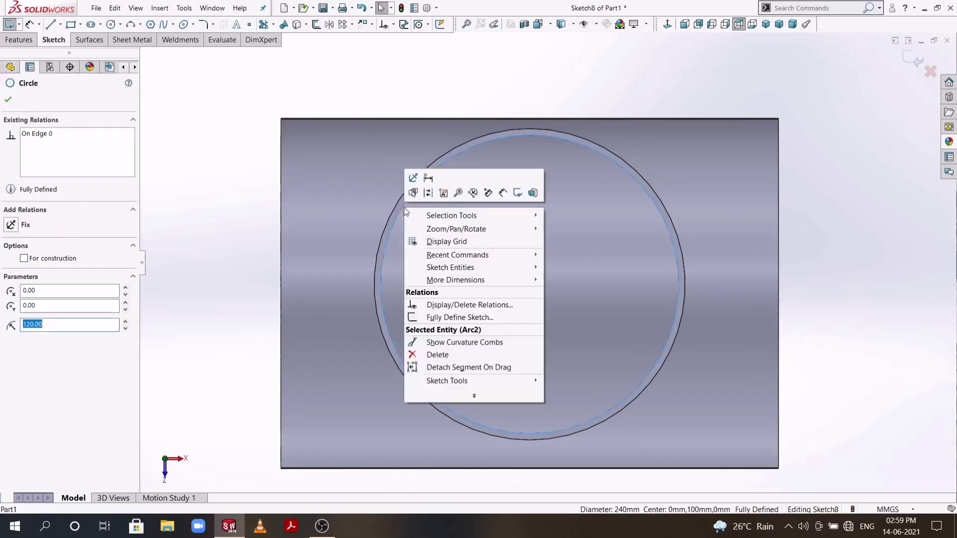
{"action": "left_click", "coordinate": [24, 259]}
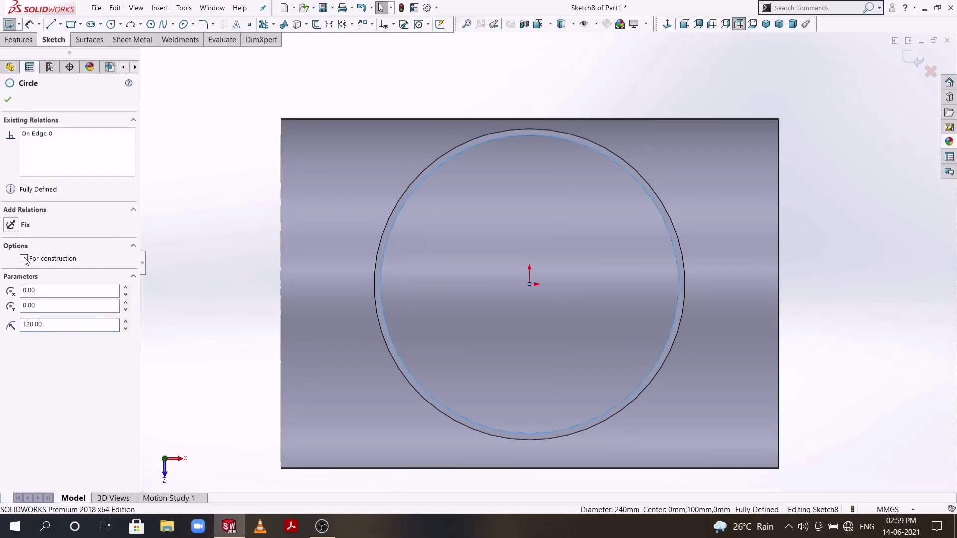
{"action": "left_click", "coordinate": [10, 101]}
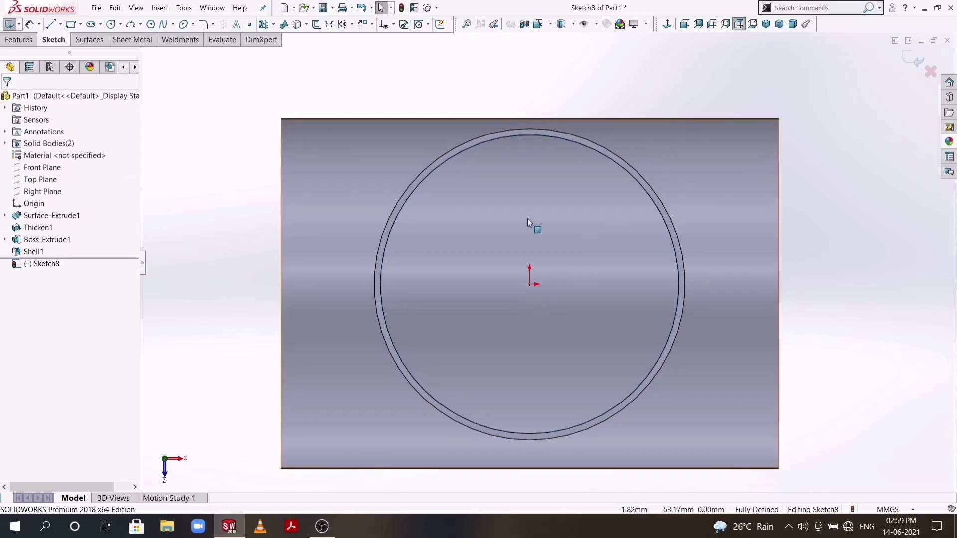
{"action": "scroll", "coordinate": [527, 217], "scroll_direction": "down", "scroll_amount": 1}
{"action": "scroll", "coordinate": [528, 218], "scroll_direction": "up", "scroll_amount": 1}
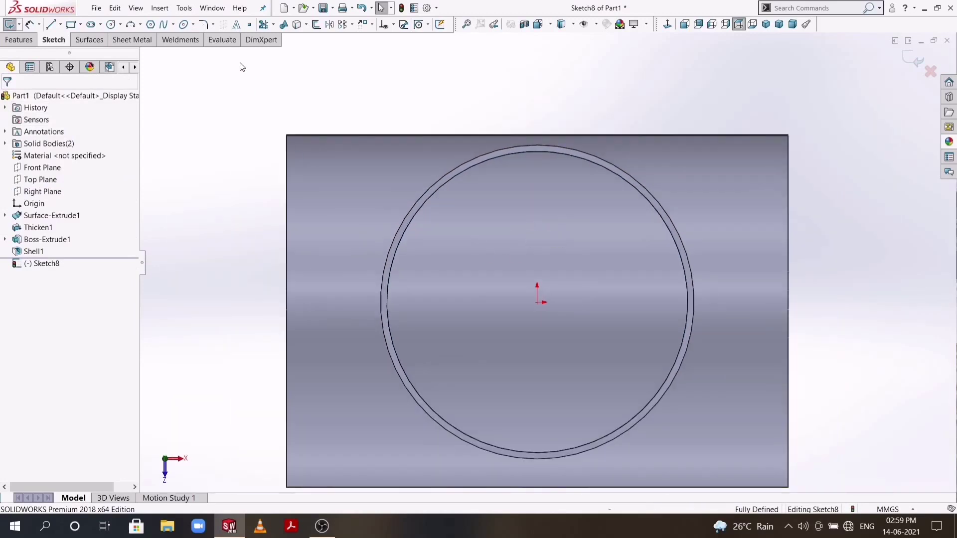
Draw vertical and horizontal 240 mm lines across the circle's quadrants, crossing at its centre
{"action": "left_click", "coordinate": [51, 25]}
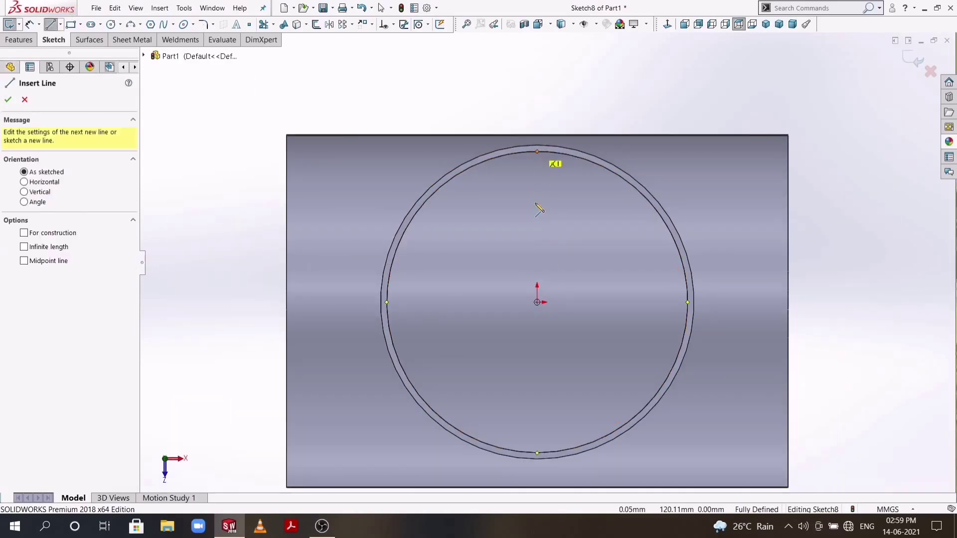
{"action": "left_click_drag", "start_coordinate": [537, 151], "coordinate": [537, 454]}
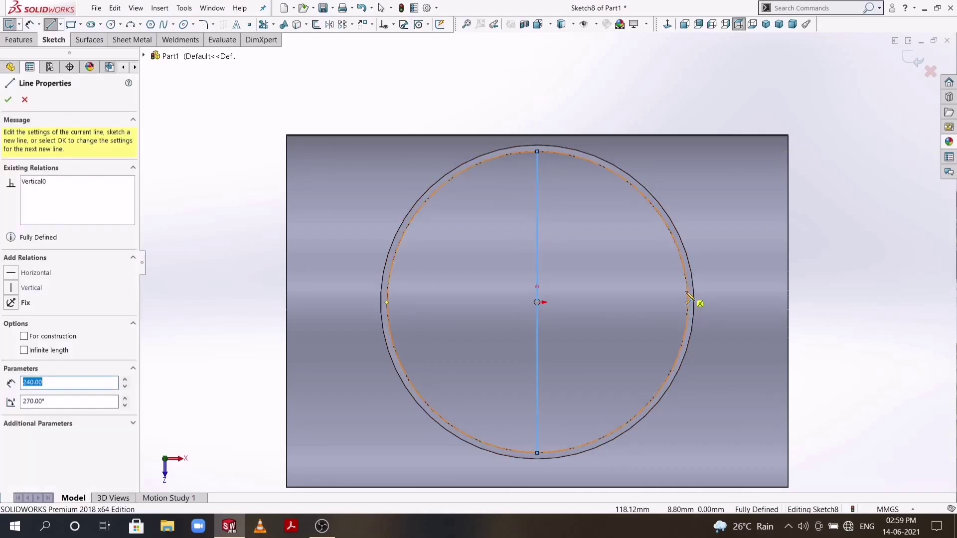
{"action": "left_click_drag", "start_coordinate": [688, 302], "coordinate": [387, 303]}
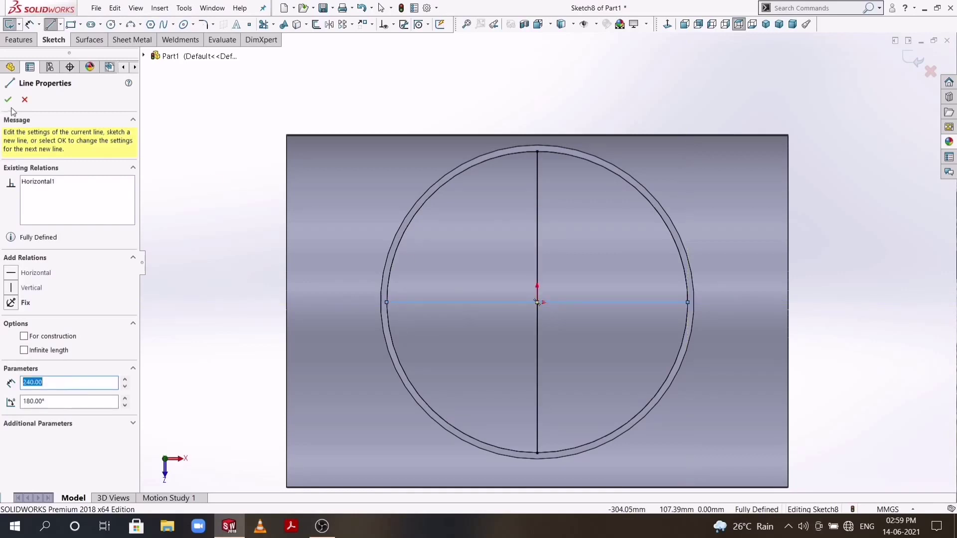
{"action": "left_click", "coordinate": [8, 99]}
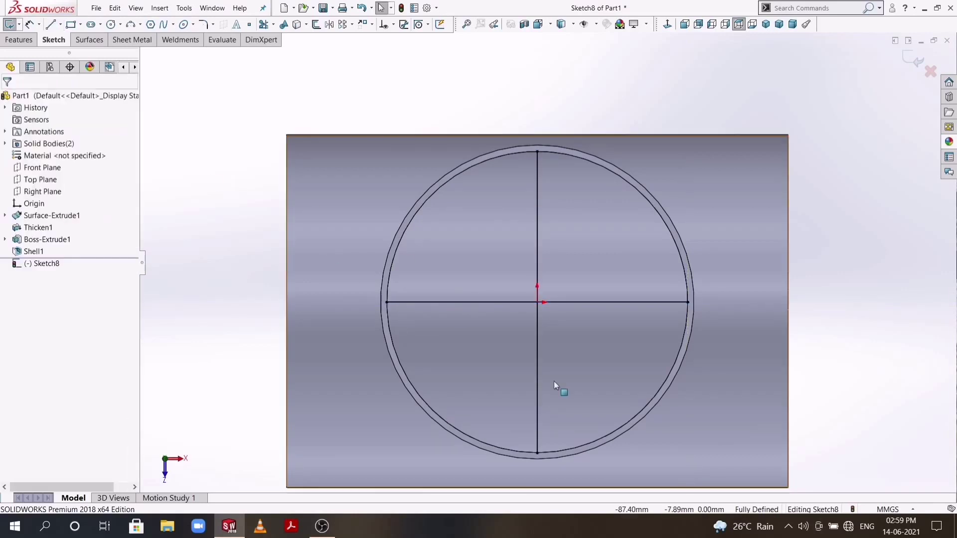
{"action": "scroll", "coordinate": [554, 383], "scroll_direction": "up", "scroll_amount": 1}
{"action": "scroll", "coordinate": [553, 349], "scroll_direction": "down", "scroll_amount": 2}
{"action": "scroll", "coordinate": [600, 313], "scroll_direction": "down", "scroll_amount": 1}
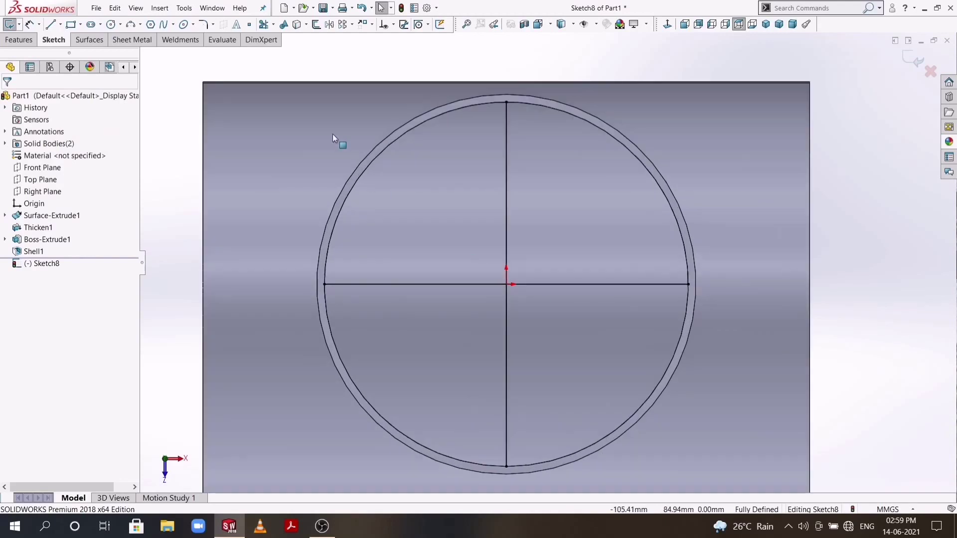
Pattern the vertical line 13 times at 10 mm spacing to the right
{"action": "left_click", "coordinate": [343, 25]}
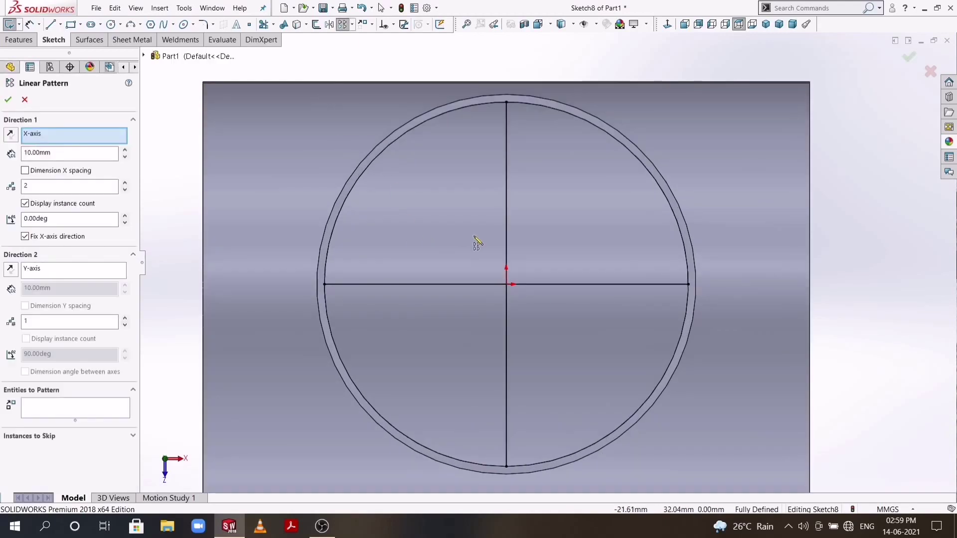
{"action": "left_click", "coordinate": [507, 241]}
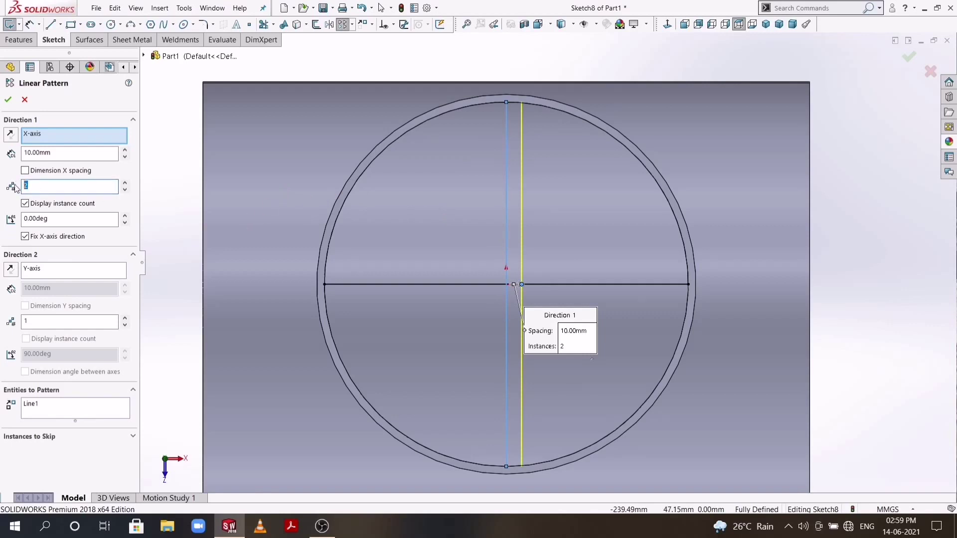
{"action": "key", "text": "Return"}
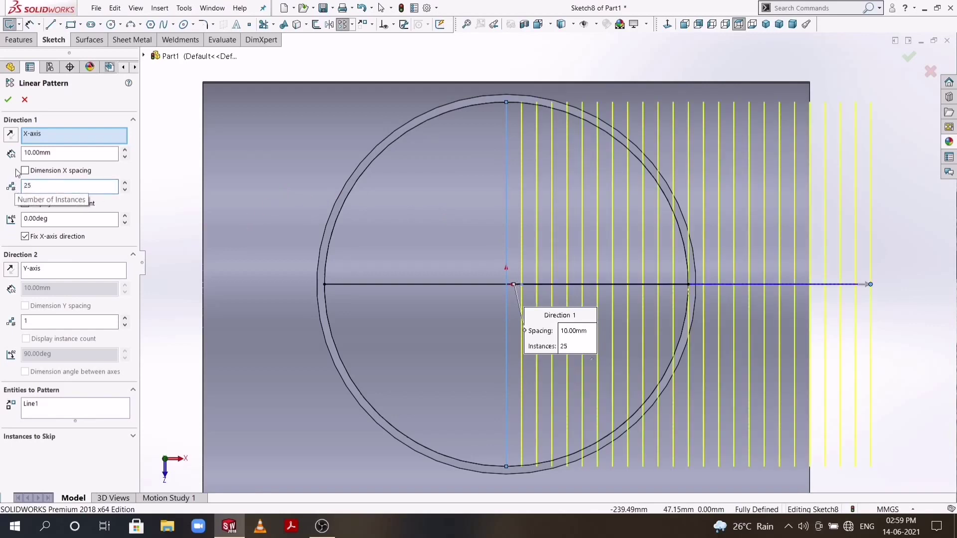
{"action": "left_click", "coordinate": [37, 201]}
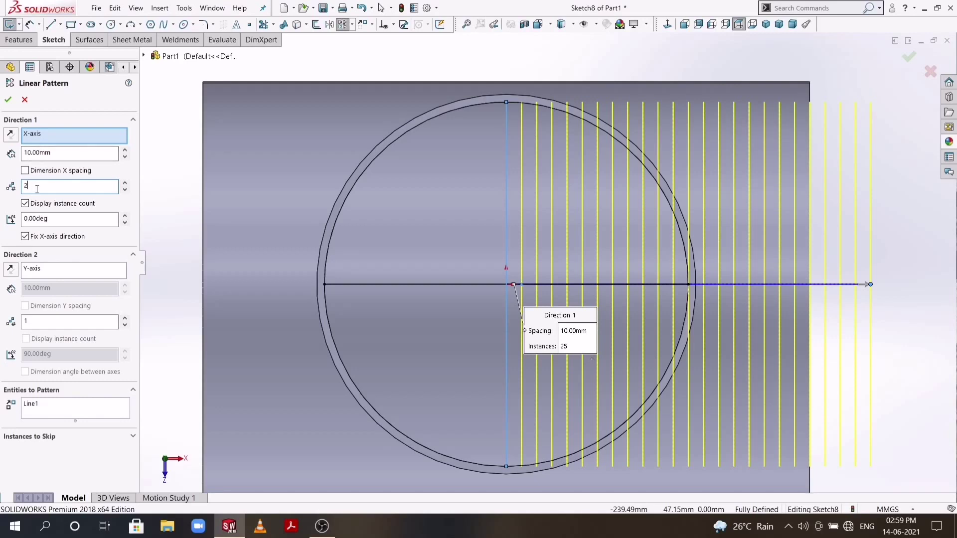
{"action": "type", "text": "0"}
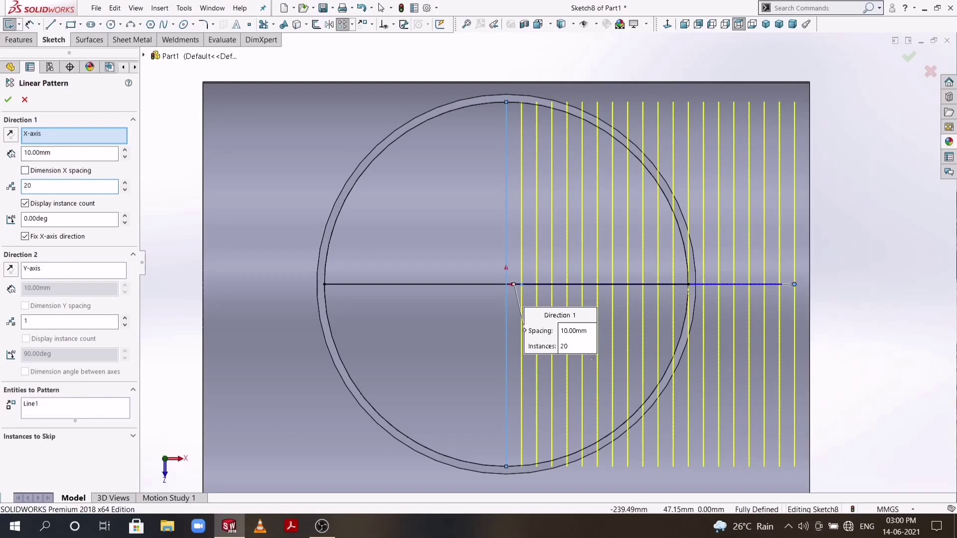
{"action": "left_click", "coordinate": [125, 190]}
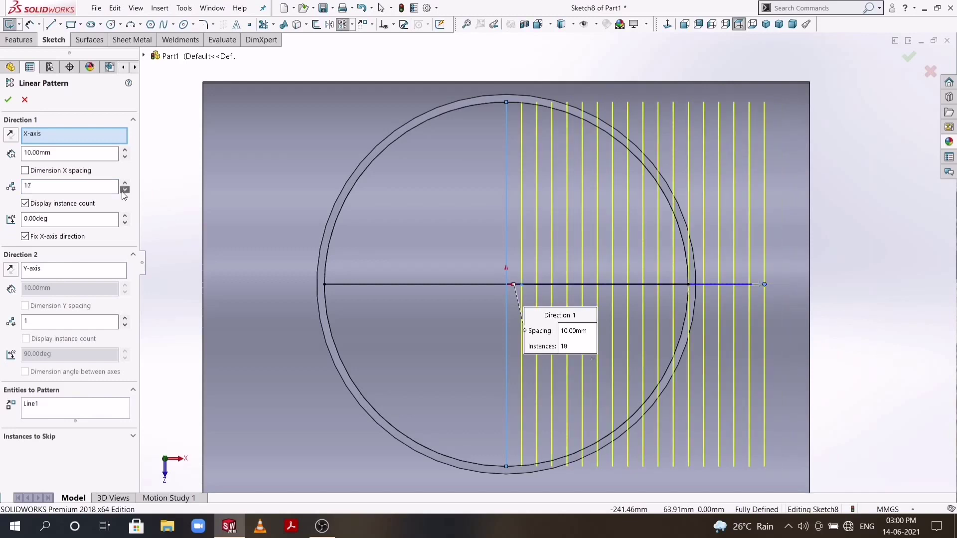
{"action": "left_click", "coordinate": [125, 190]}
{"action": "left_click", "coordinate": [125, 190]}
{"action": "left_click", "coordinate": [124, 190]}
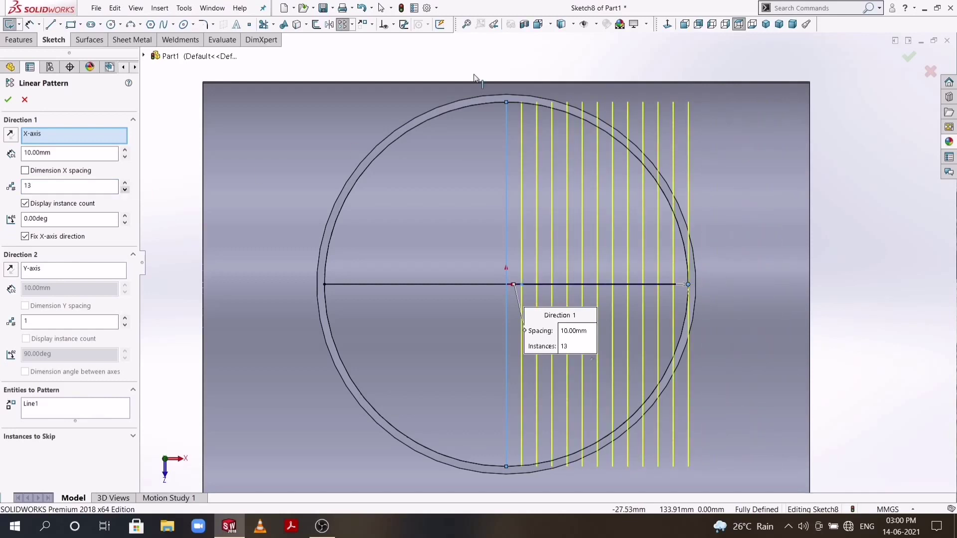
{"action": "left_click", "coordinate": [7, 100]}
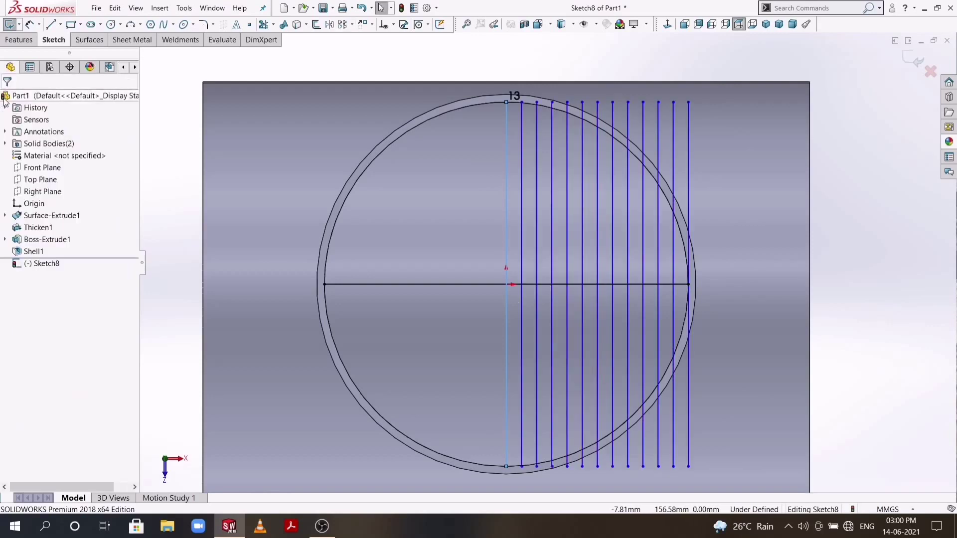
Pattern the vertical line 13 times at 10 mm spacing to the left (180°)
{"action": "left_click", "coordinate": [346, 25]}
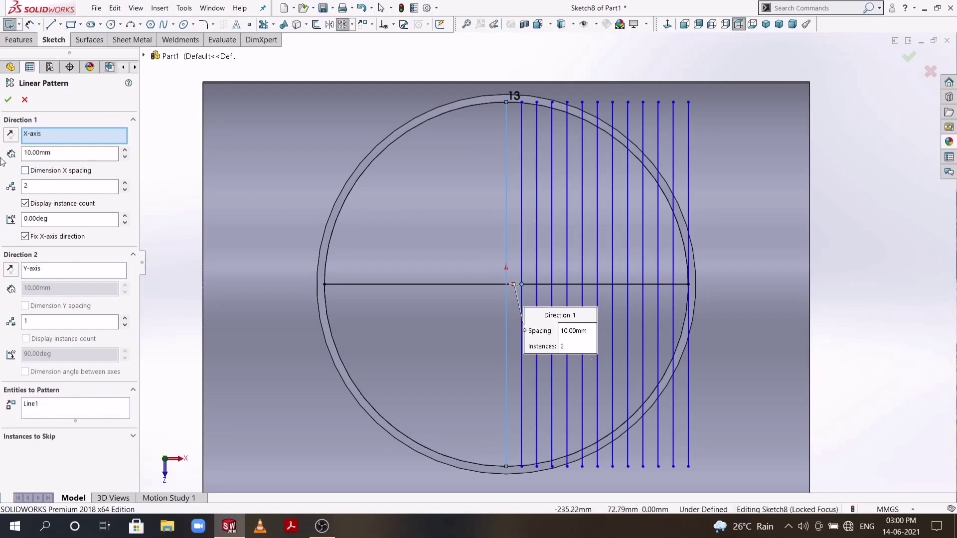
{"action": "left_click", "coordinate": [10, 135]}
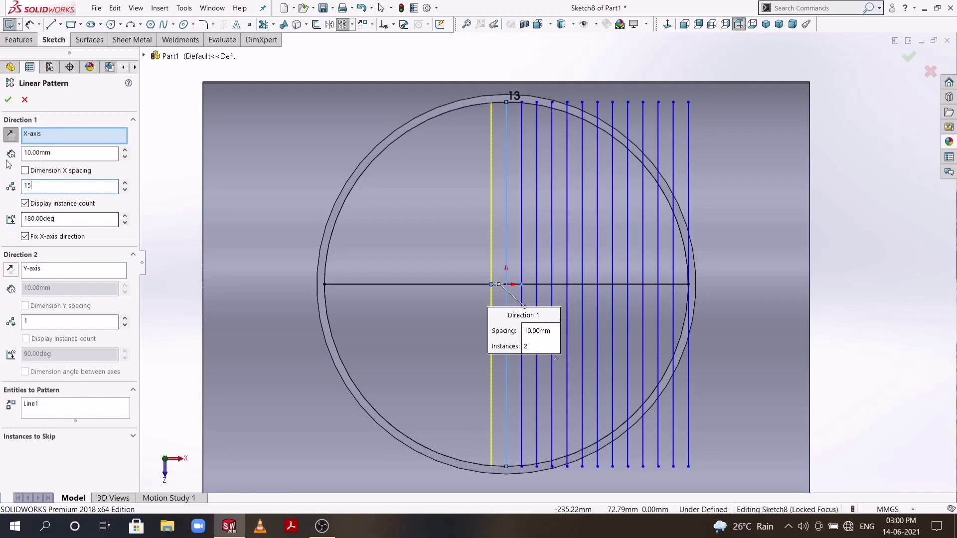
{"action": "left_click", "coordinate": [10, 135]}
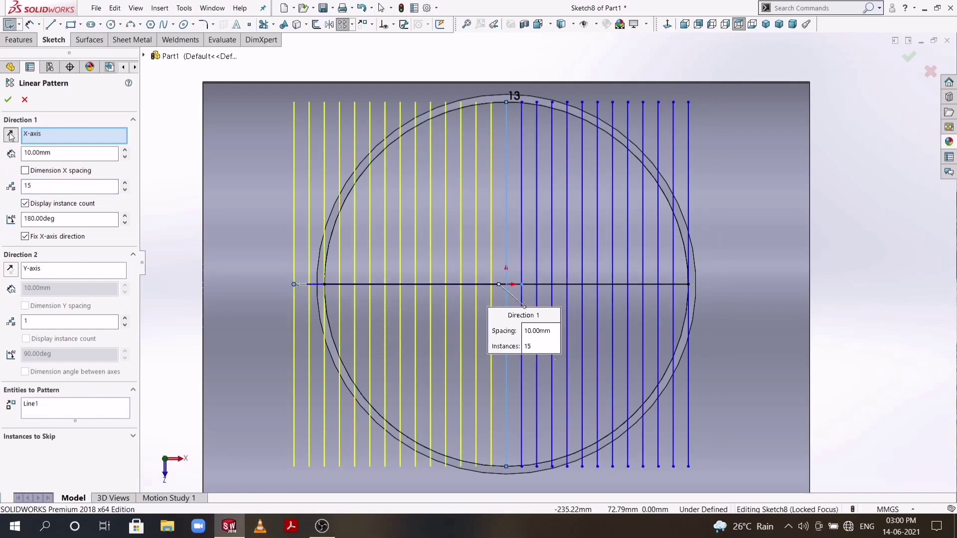
{"action": "left_click", "coordinate": [124, 190]}
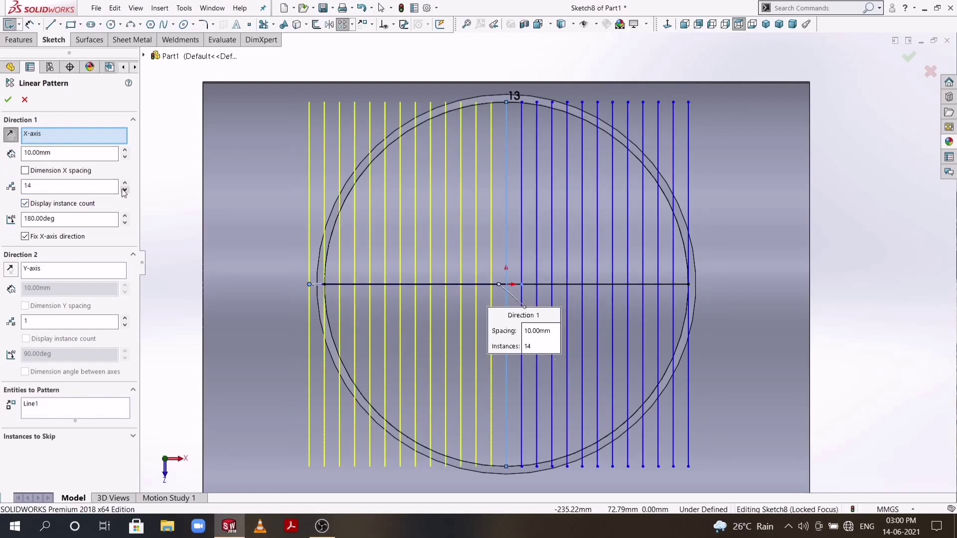
{"action": "left_click", "coordinate": [124, 191]}
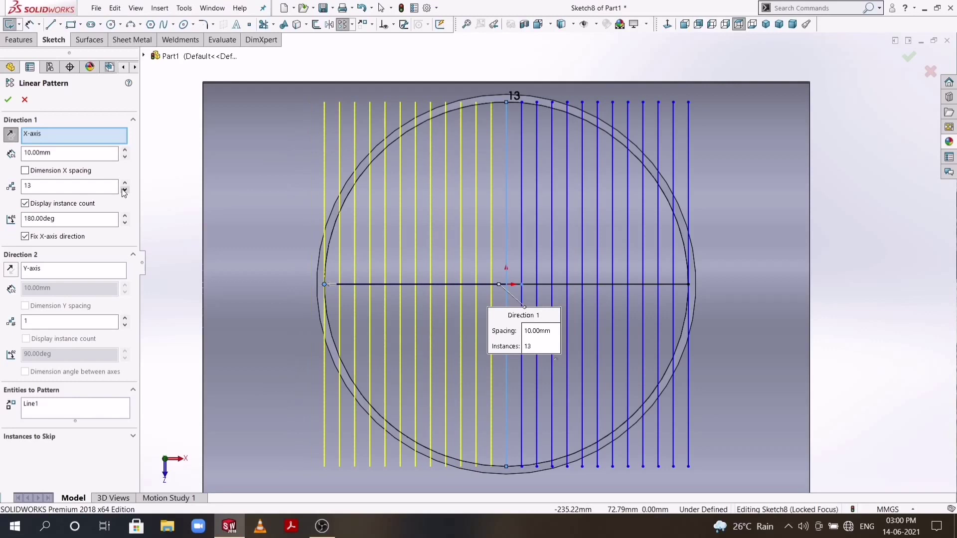
{"action": "left_click", "coordinate": [9, 101]}
{"action": "scroll", "coordinate": [530, 331], "scroll_direction": "up", "scroll_amount": 1}
{"action": "scroll", "coordinate": [646, 292], "scroll_direction": "up", "scroll_amount": 1}
Pattern the horizontal line 13 times downward at 10 mm spacing (270°)
{"action": "scroll", "coordinate": [536, 432], "scroll_direction": "up", "scroll_amount": 1}
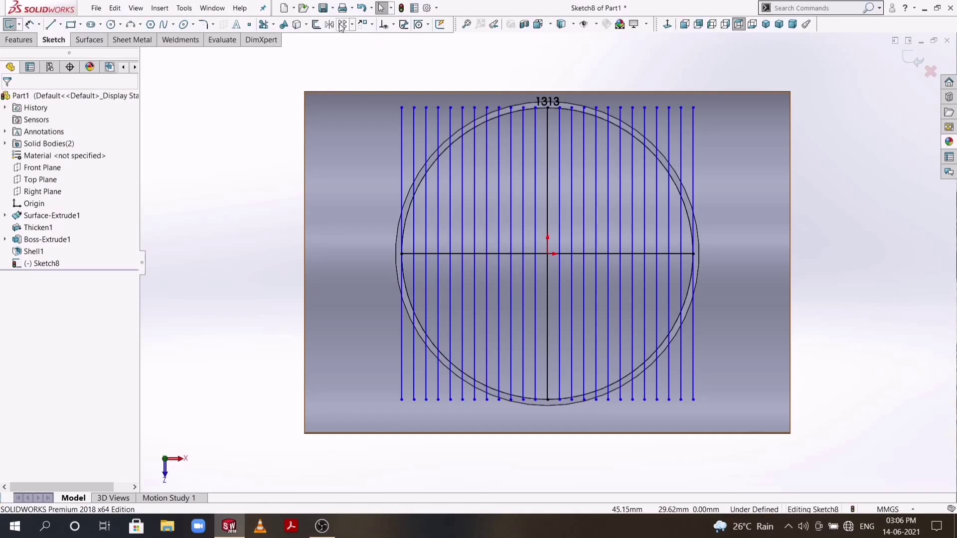
{"action": "left_click", "coordinate": [341, 26]}
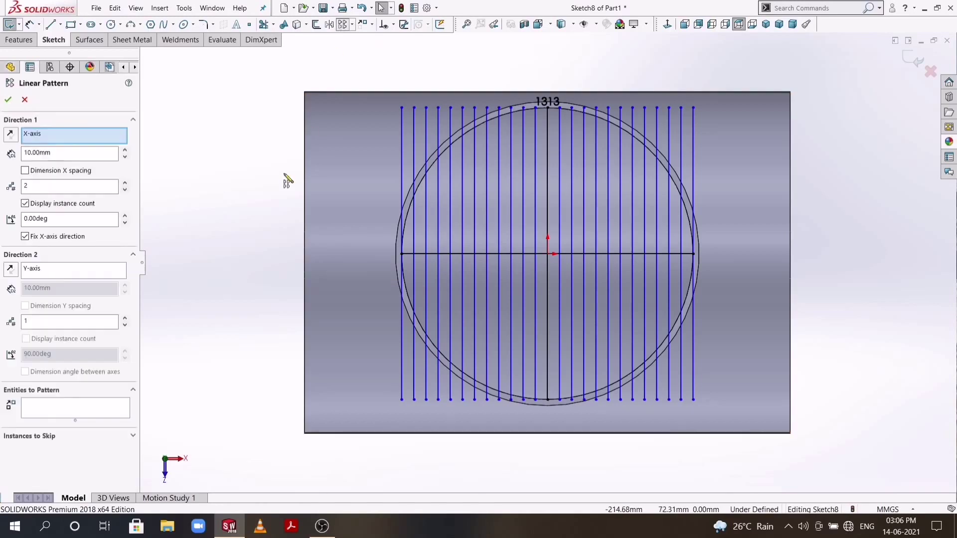
{"action": "left_click", "coordinate": [125, 190]}
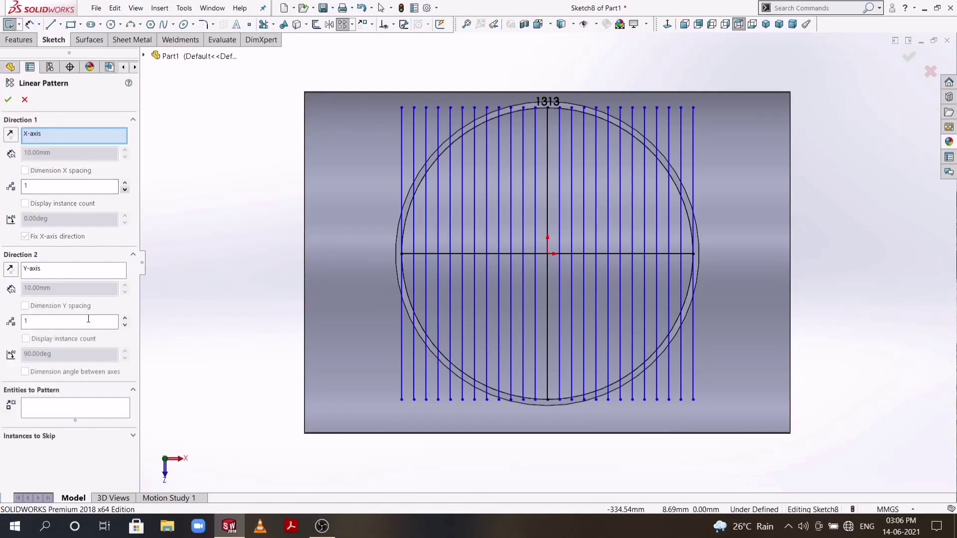
{"action": "left_click", "coordinate": [99, 269]}
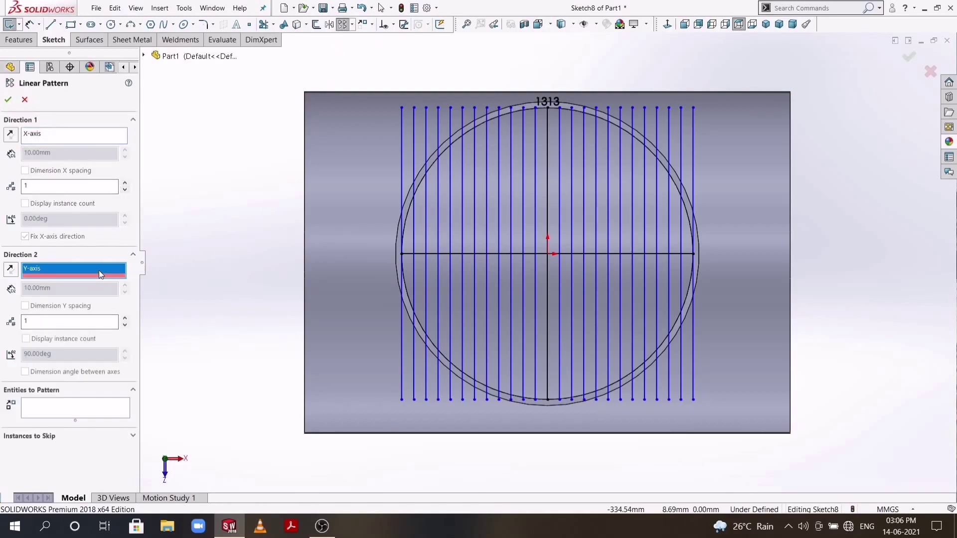
{"action": "left_click", "coordinate": [439, 254]}
{"action": "left_click", "coordinate": [91, 325]}
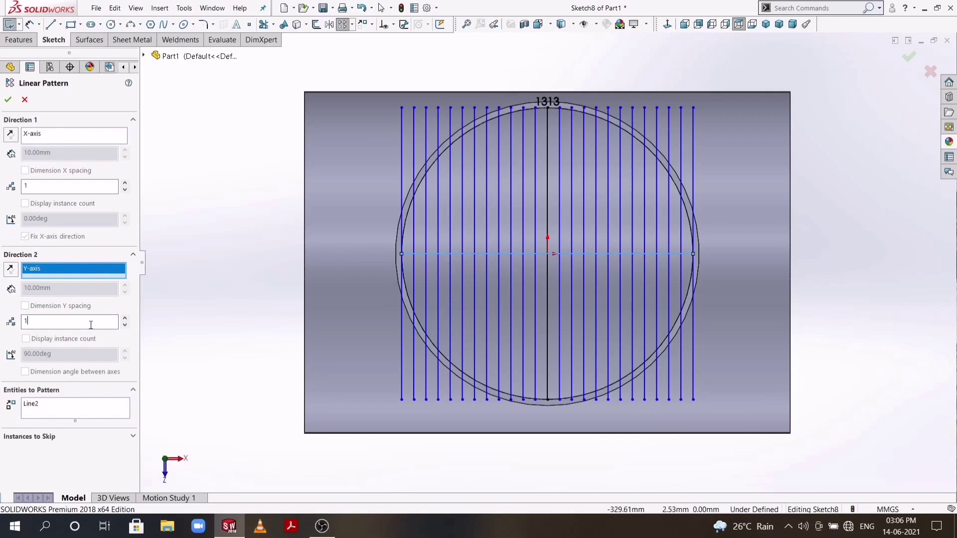
{"action": "type", "text": "3"}
{"action": "key", "text": "Tab"}
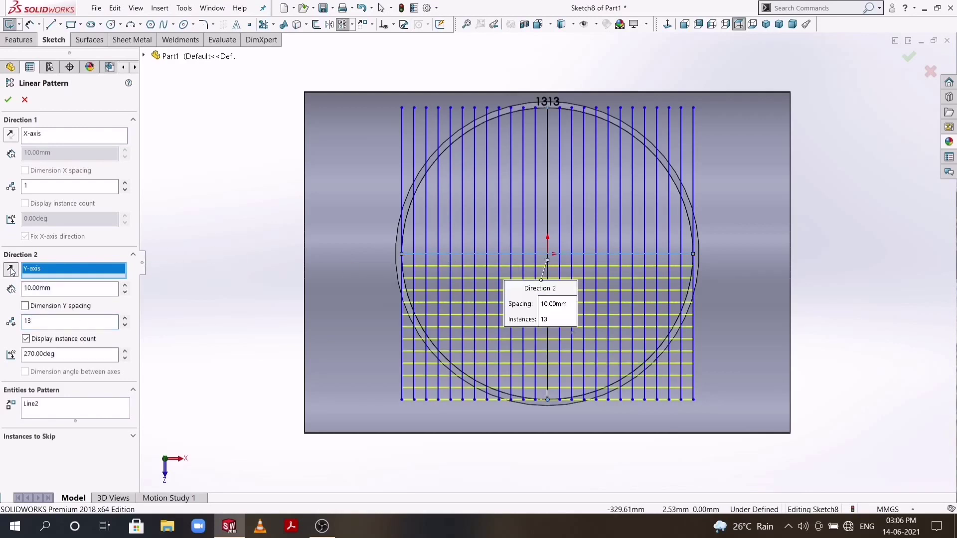
{"action": "left_click", "coordinate": [8, 102]}
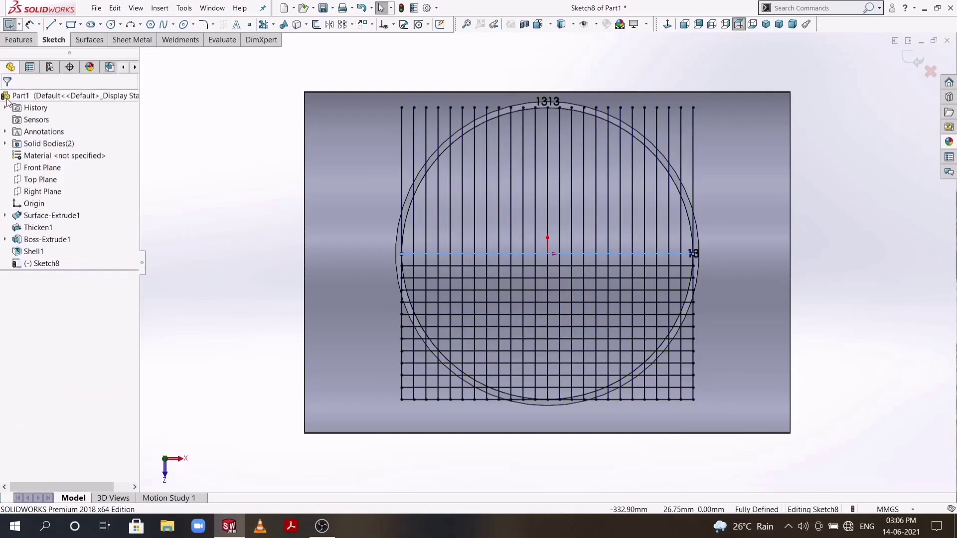
Pattern the horizontal line 13 times upward at 10 mm spacing (90°)
{"action": "left_click", "coordinate": [342, 28]}
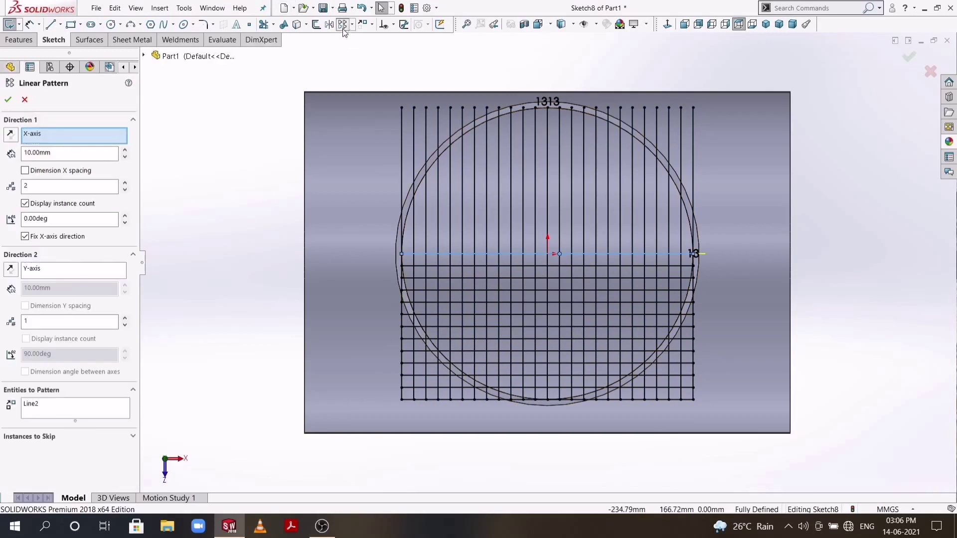
{"action": "left_click", "coordinate": [125, 190]}
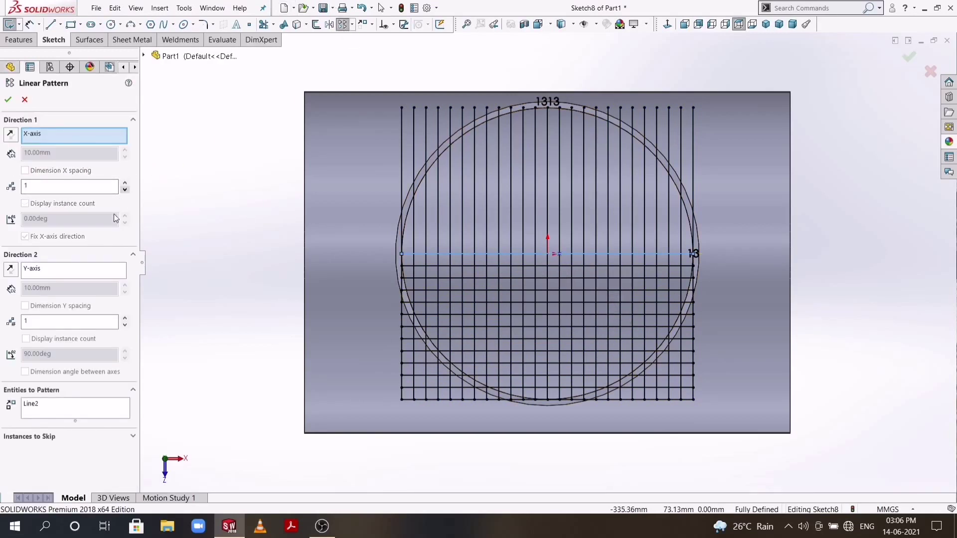
{"action": "left_click", "coordinate": [91, 269]}
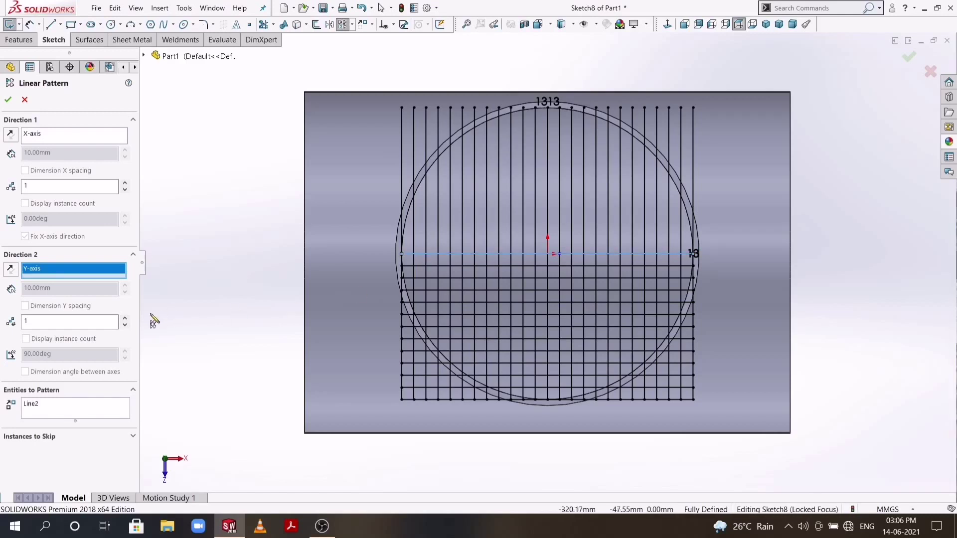
{"action": "left_click", "coordinate": [88, 320]}
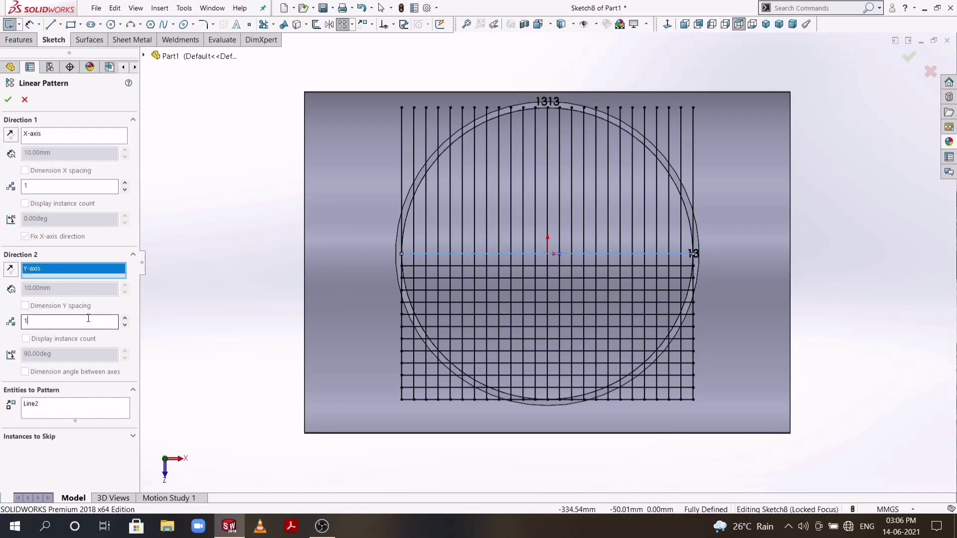
{"action": "type", "text": "3"}
{"action": "left_click", "coordinate": [13, 269]}
{"action": "left_click", "coordinate": [13, 270]}
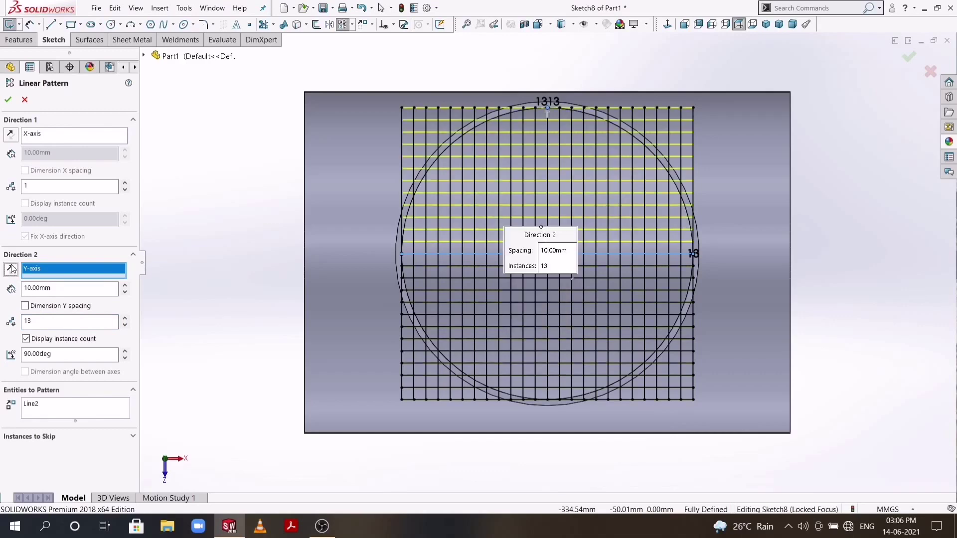
{"action": "left_click", "coordinate": [8, 100]}
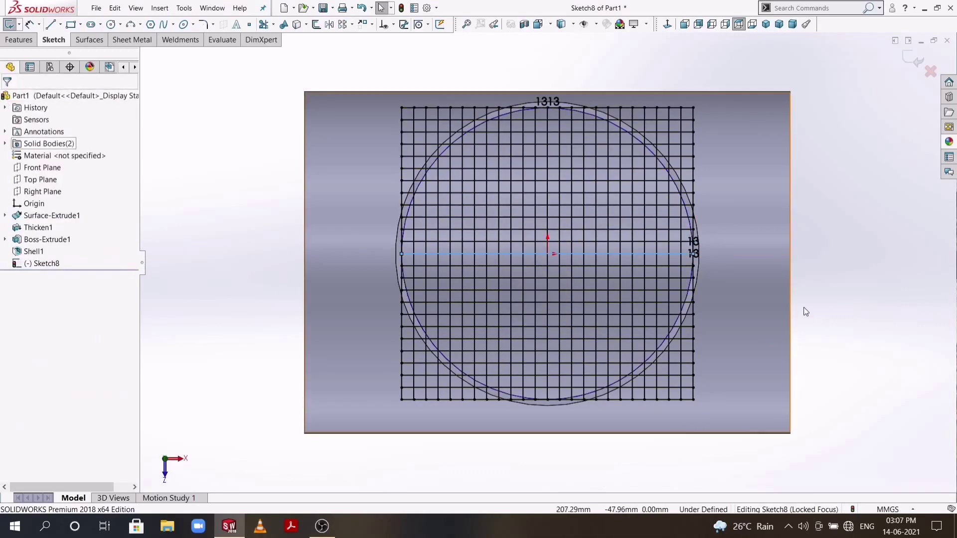
Exit the grid sketch (Sketch8) and orbit to view it over the shelled cylinder
{"action": "middle_click_drag", "start_coordinate": [876, 399], "coordinate": [833, 267]}
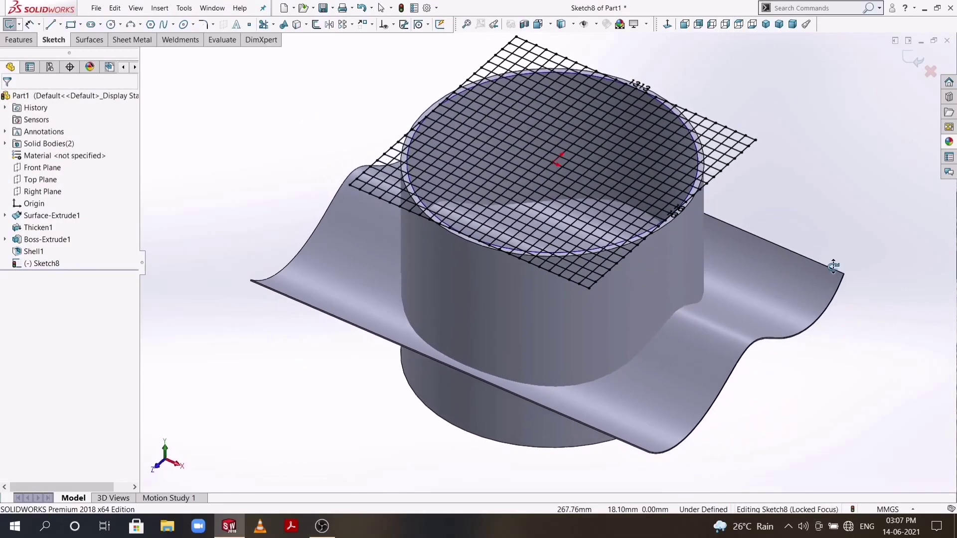
{"action": "left_click", "coordinate": [914, 58]}
{"action": "mouse_move", "coordinate": [815, 281]}
{"action": "middle_mouse_down"}
{"action": "mouse_move", "coordinate": [795, 248]}
{"action": "mouse_move", "coordinate": [758, 306]}
{"action": "mouse_move", "coordinate": [666, 265]}
{"action": "mouse_move", "coordinate": [693, 308]}
{"action": "middle_mouse_up"}
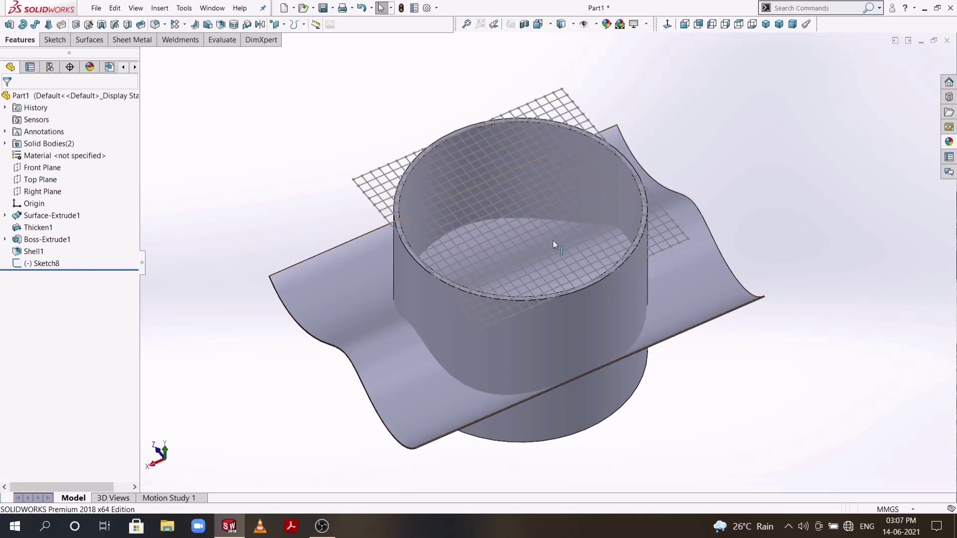
Create Rib4 from Sketch8, 1.00 mm thick, on the Shell1 body
{"action": "left_click", "coordinate": [195, 25]}
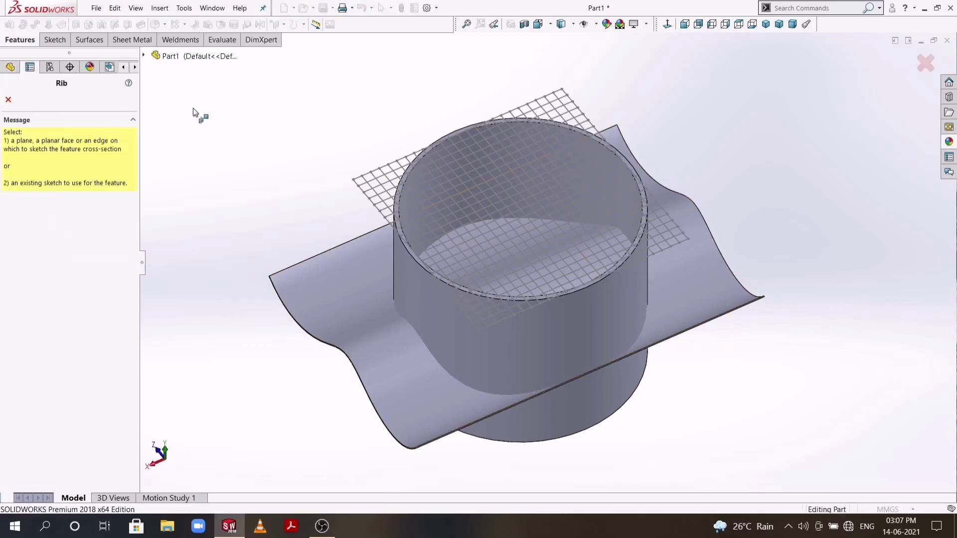
{"action": "left_click", "coordinate": [378, 189]}
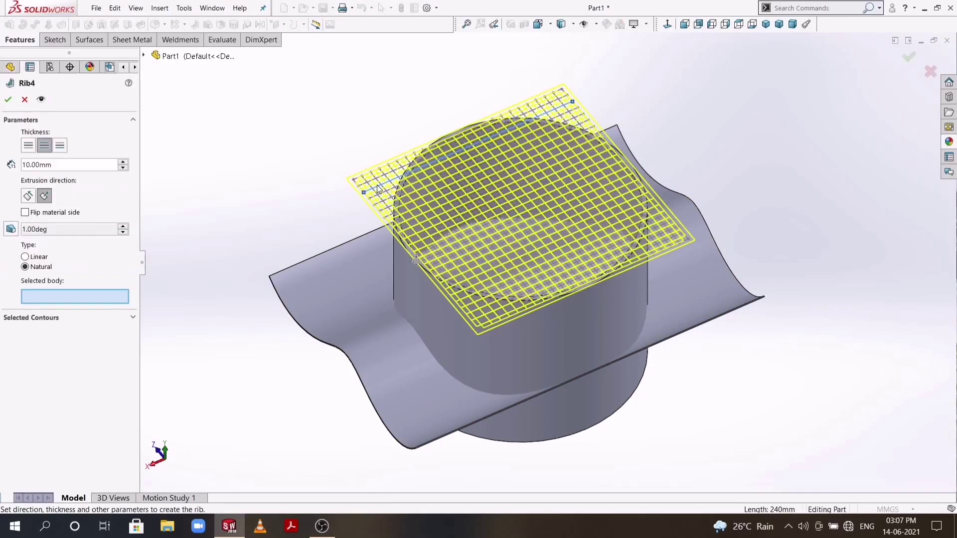
{"action": "left_click", "coordinate": [29, 165]}
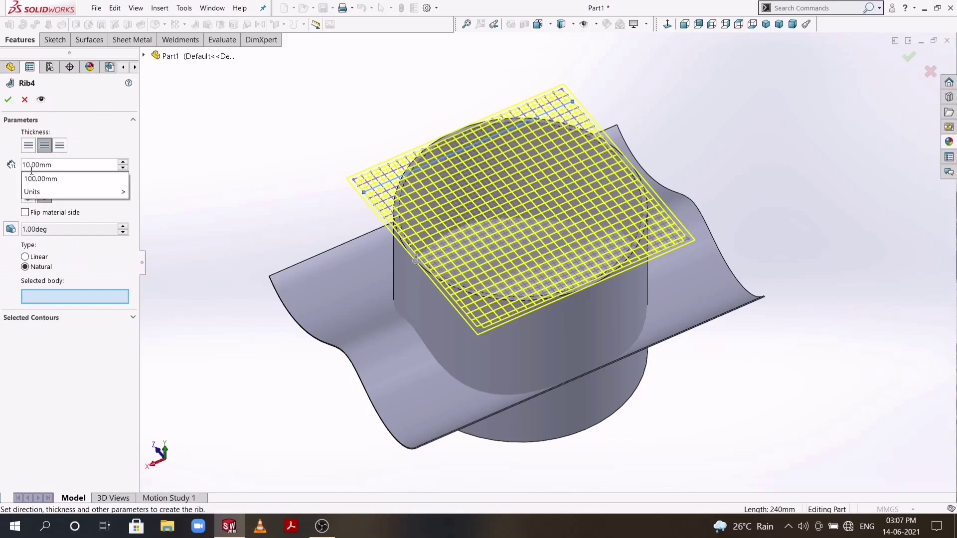
{"action": "key", "text": "BackSpace"}
{"action": "type", "text": "1"}
{"action": "key", "text": "Return"}
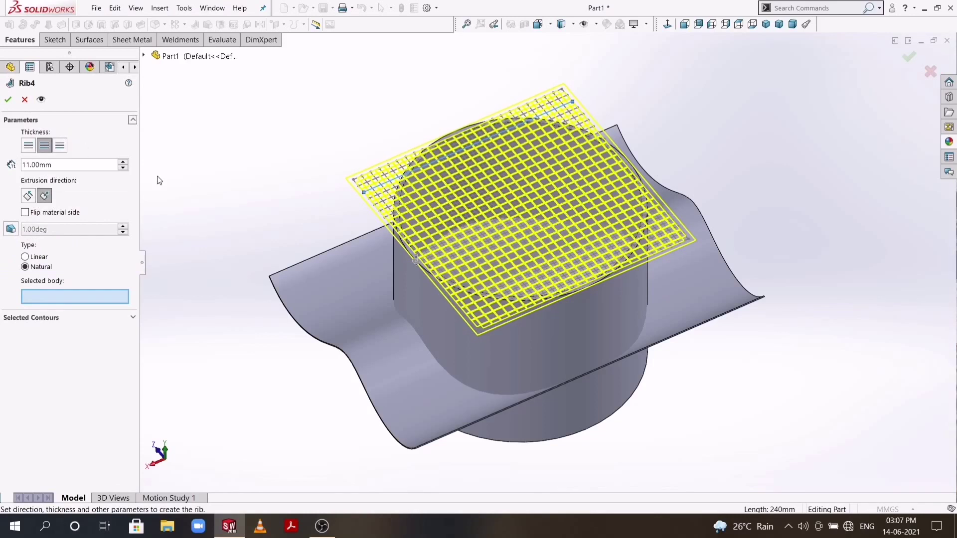
{"action": "key", "text": "BackSpace"}
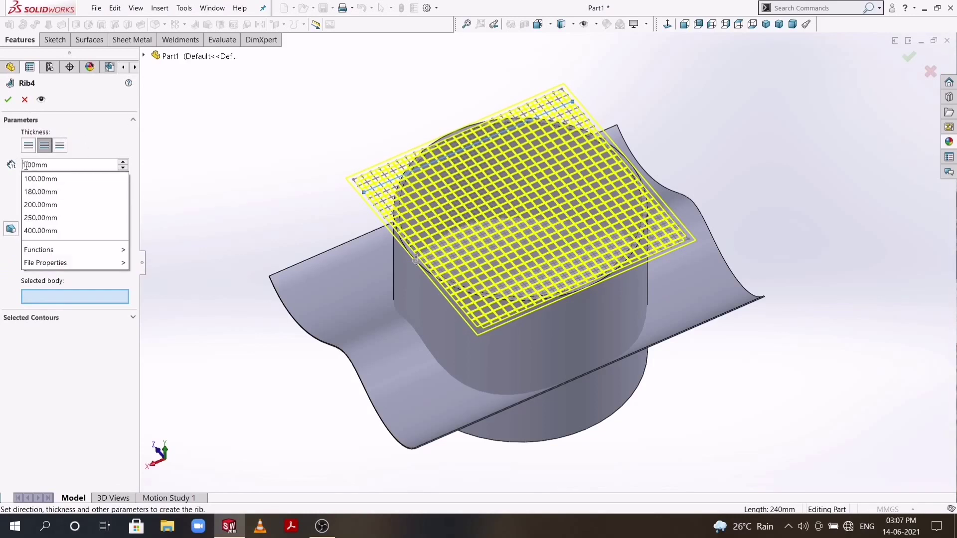
{"action": "key", "text": "Return"}
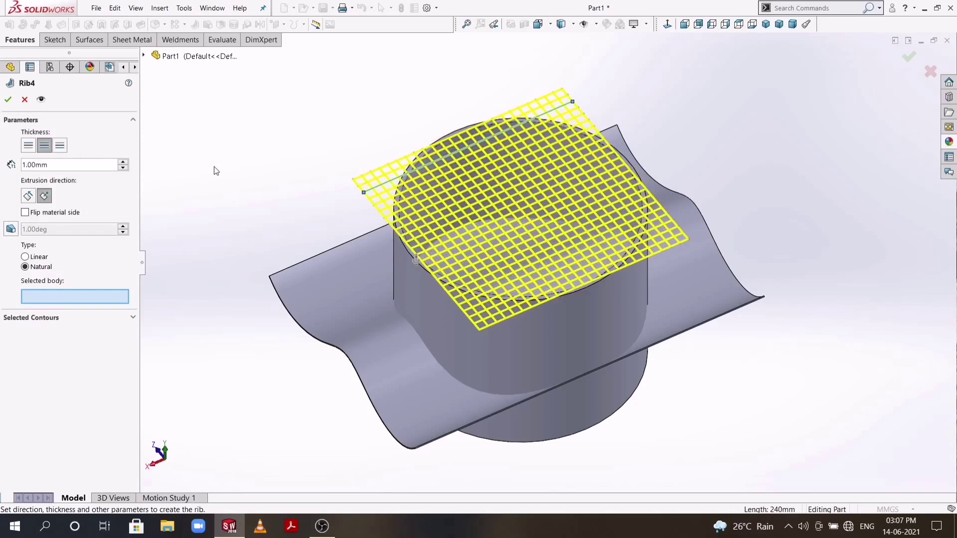
{"action": "left_click", "coordinate": [416, 280]}
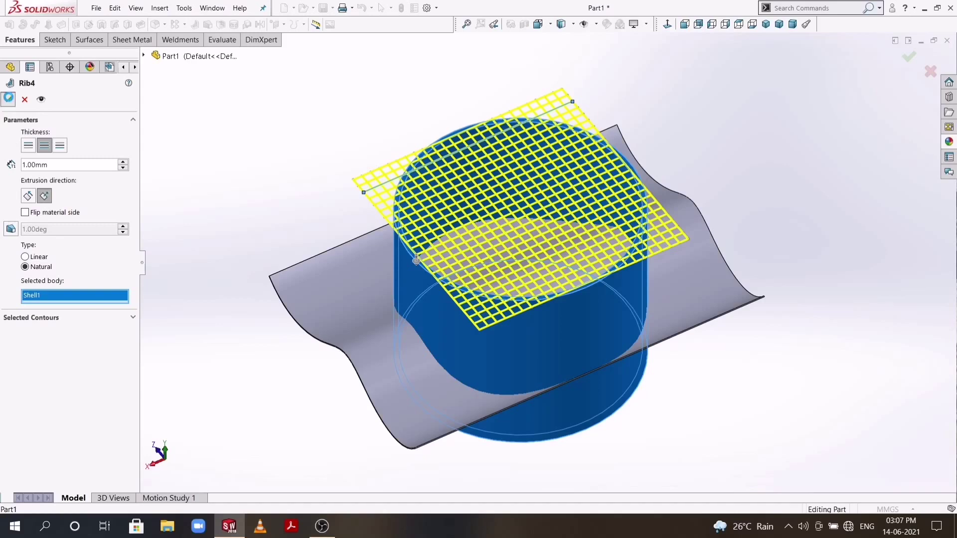
{"action": "left_click", "coordinate": [8, 98]}
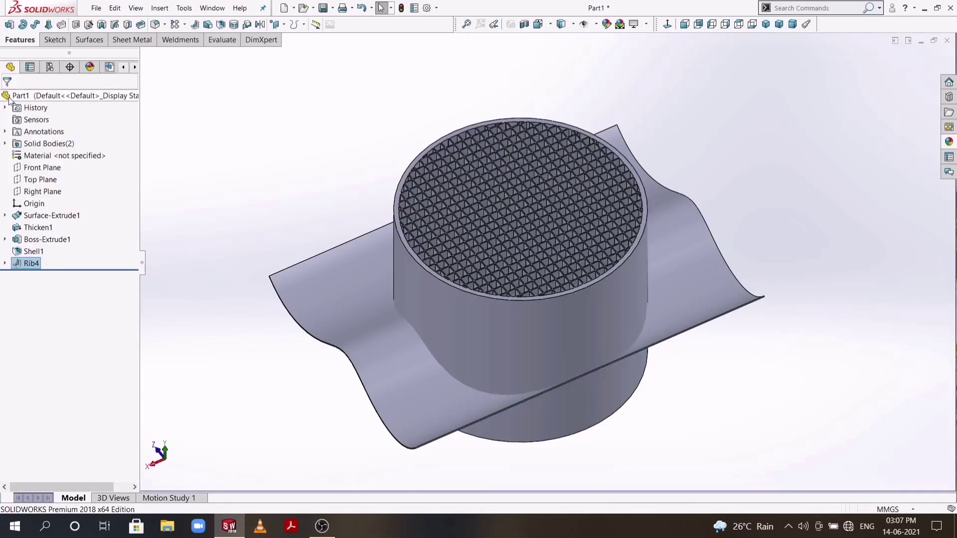
Combine Thicken1 and Rib4 with Common, then inspect the lattice from the Right view
{"action": "mouse_move", "coordinate": [844, 397]}
{"action": "middle_mouse_down"}
{"action": "mouse_move", "coordinate": [594, 403]}
{"action": "mouse_move", "coordinate": [511, 221]}
{"action": "middle_mouse_up"}
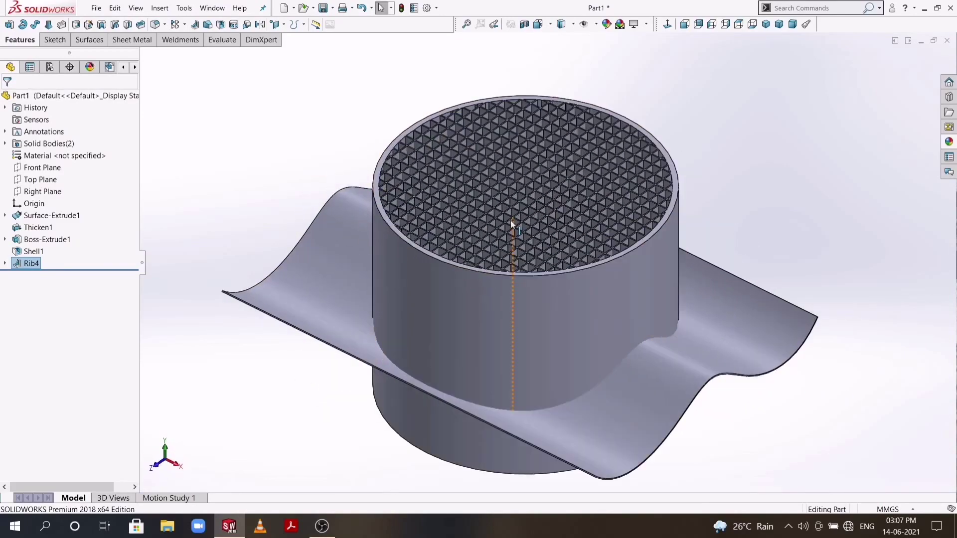
{"action": "scroll", "coordinate": [510, 221], "scroll_direction": "down", "scroll_amount": 2}
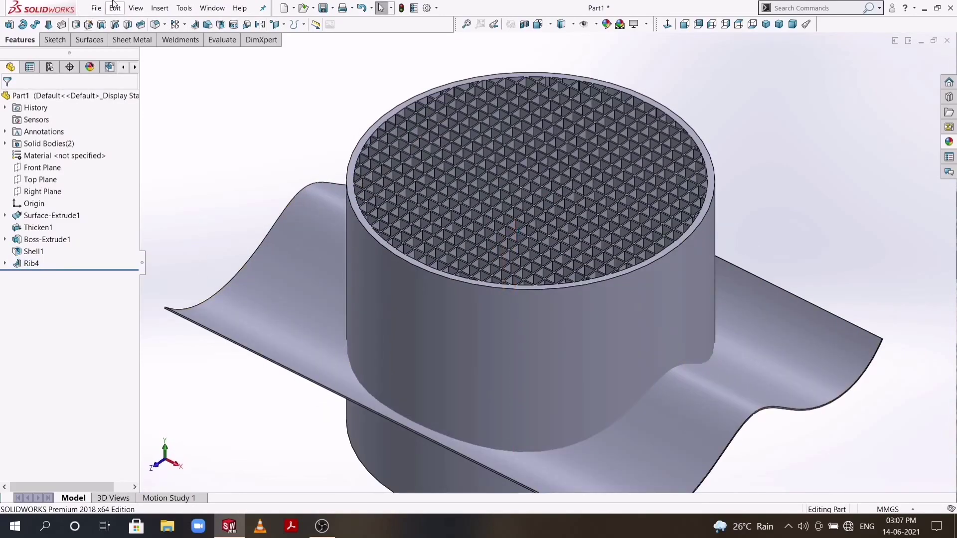
{"action": "left_click", "coordinate": [159, 8]}
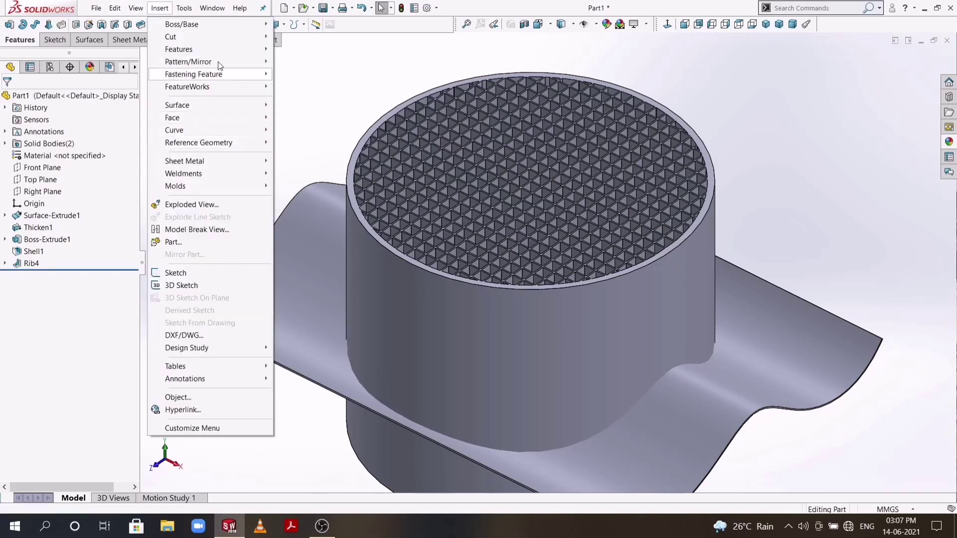
{"action": "mouse_move", "coordinate": [179, 50]}
{"action": "left_click", "coordinate": [305, 293]}
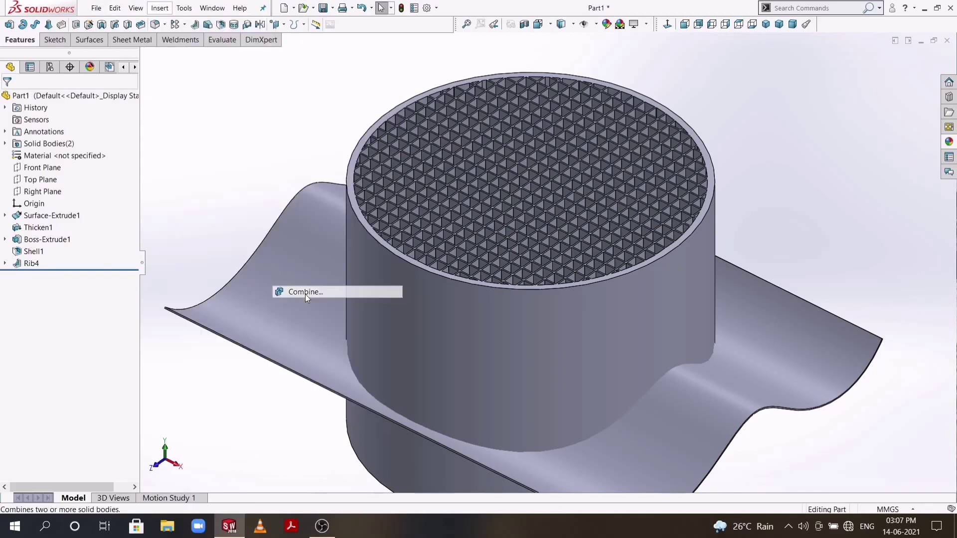
{"action": "left_click", "coordinate": [289, 291]}
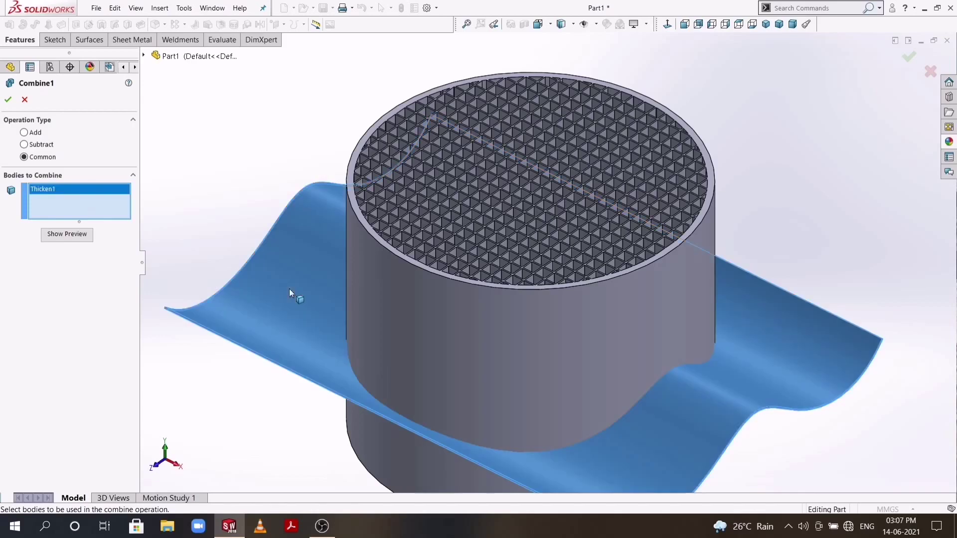
{"action": "left_click", "coordinate": [405, 301]}
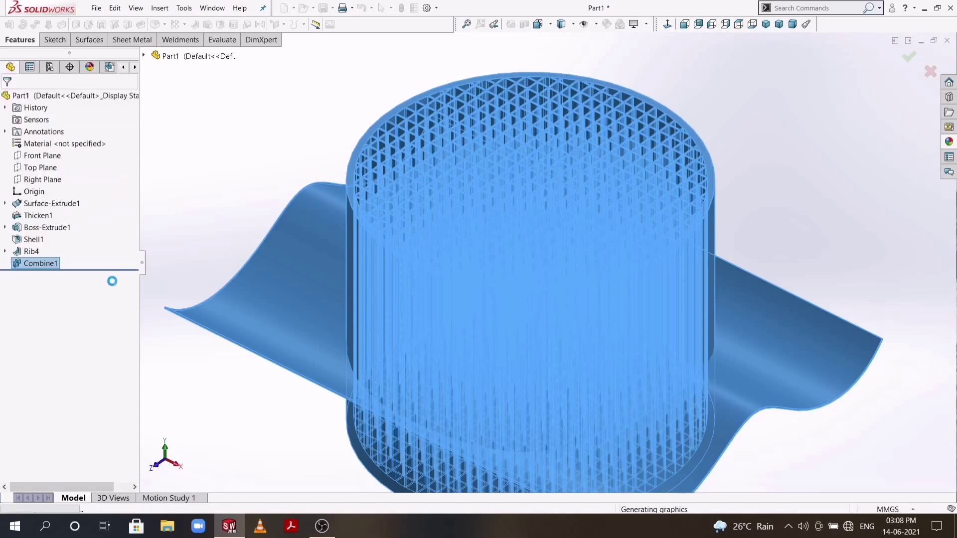
{"action": "key", "text": "ctrl+3"}
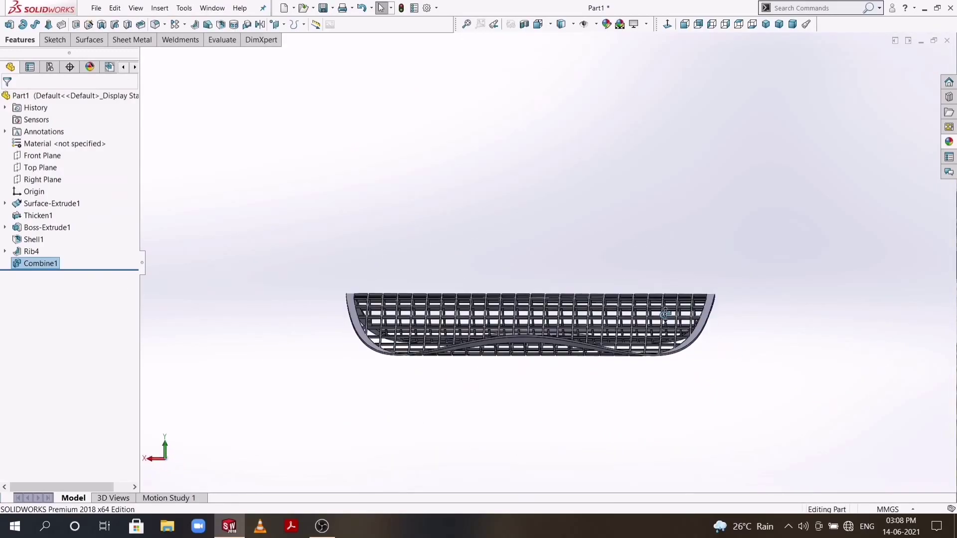
{"action": "middle_click_drag", "start_coordinate": [582, 397], "coordinate": [566, 411]}
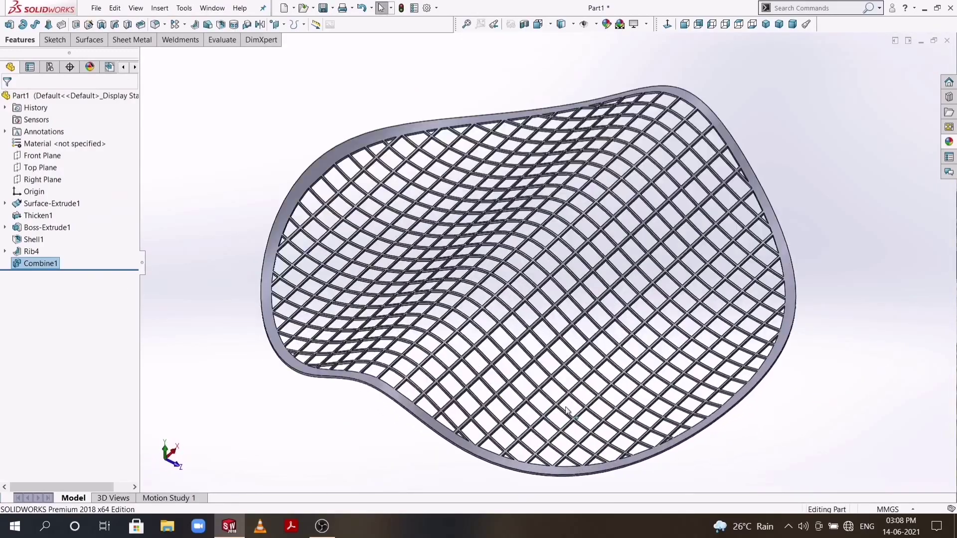